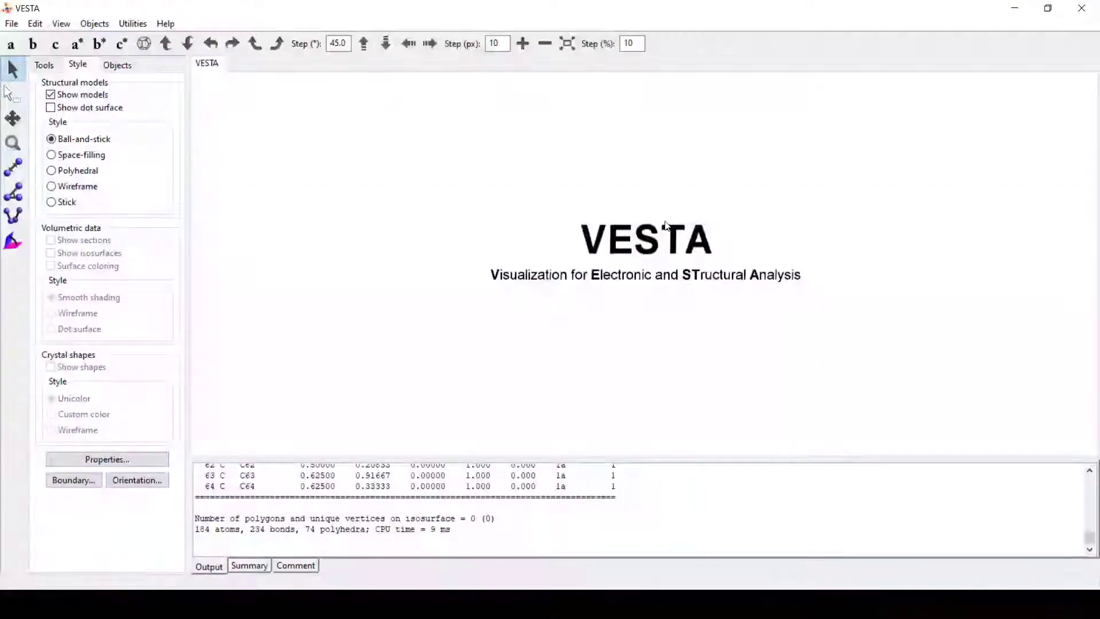
Step: Open Graphite_1.cif from the Slab folder in VESTA
left_click(12, 26)
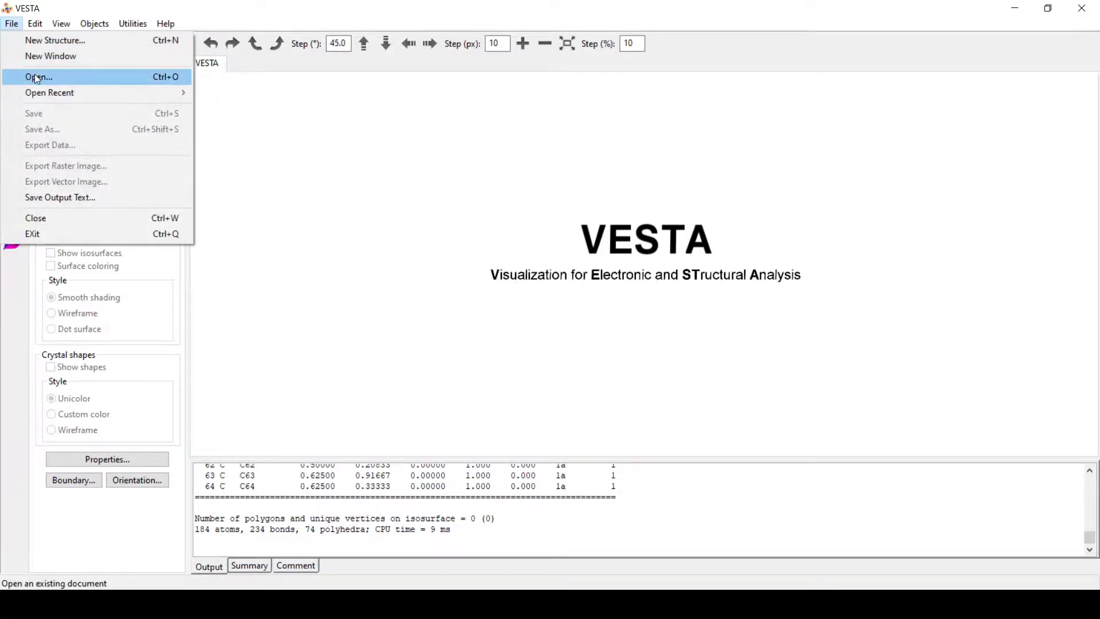
mouse_move(67, 92)
left_click(99, 76)
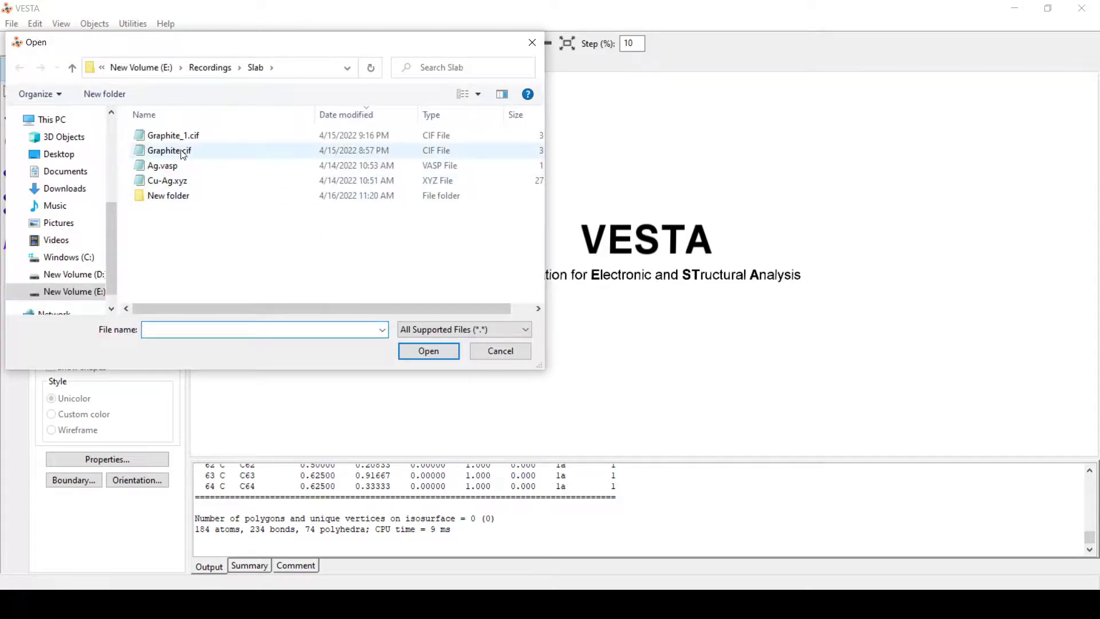
left_click(195, 137)
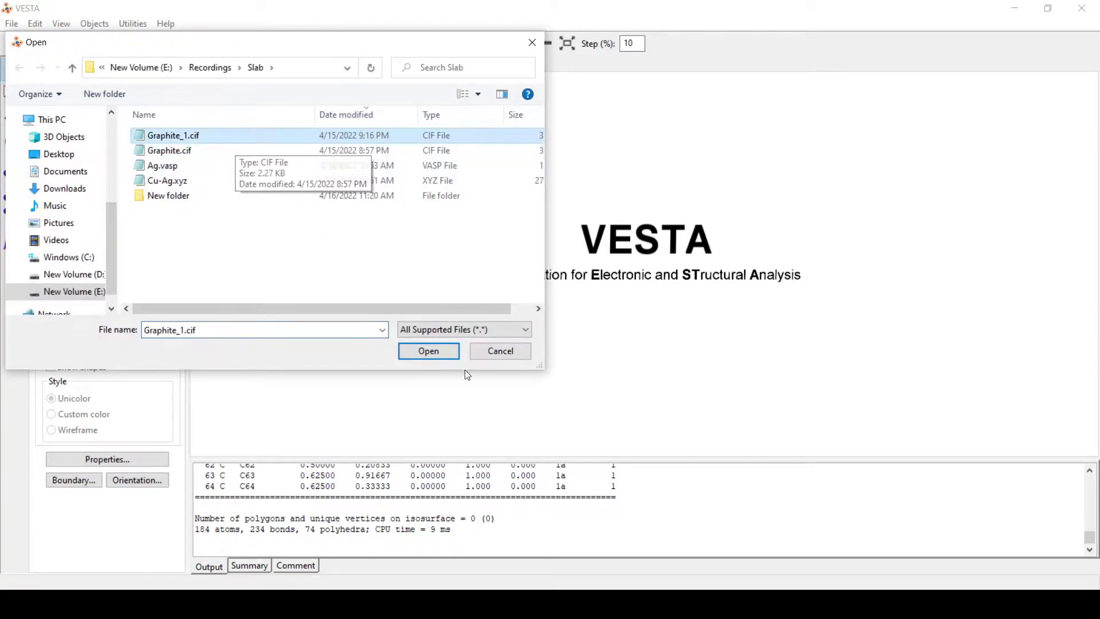
left_click(444, 358)
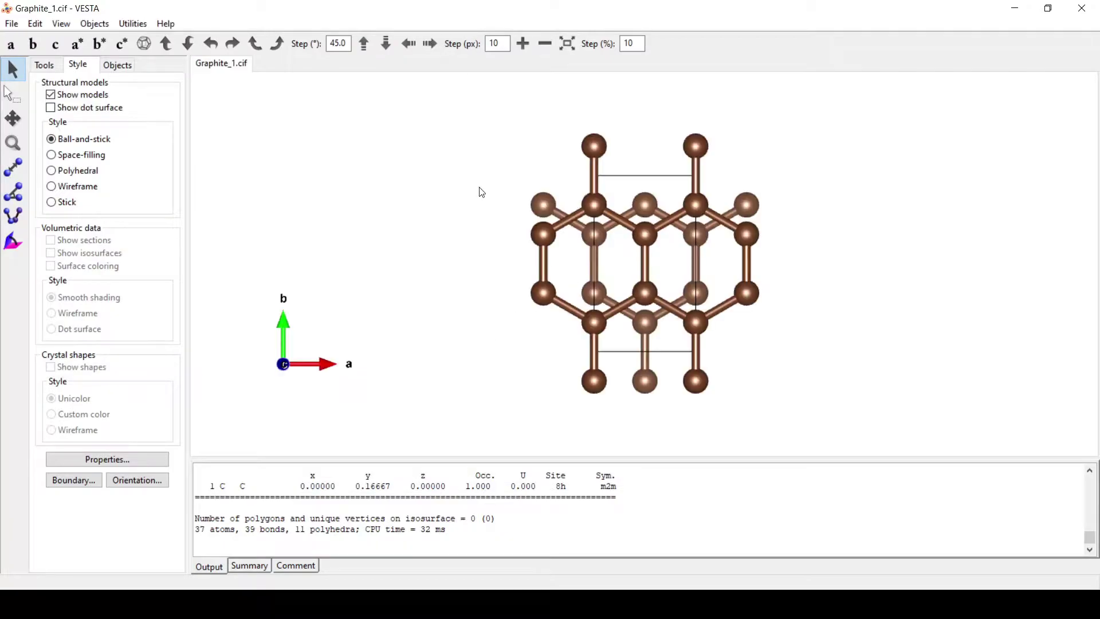
Step: Rotate the model and view the three graphite layers edge-on along a
left_click_drag(520, 285, 896, 186)
left_click(11, 44)
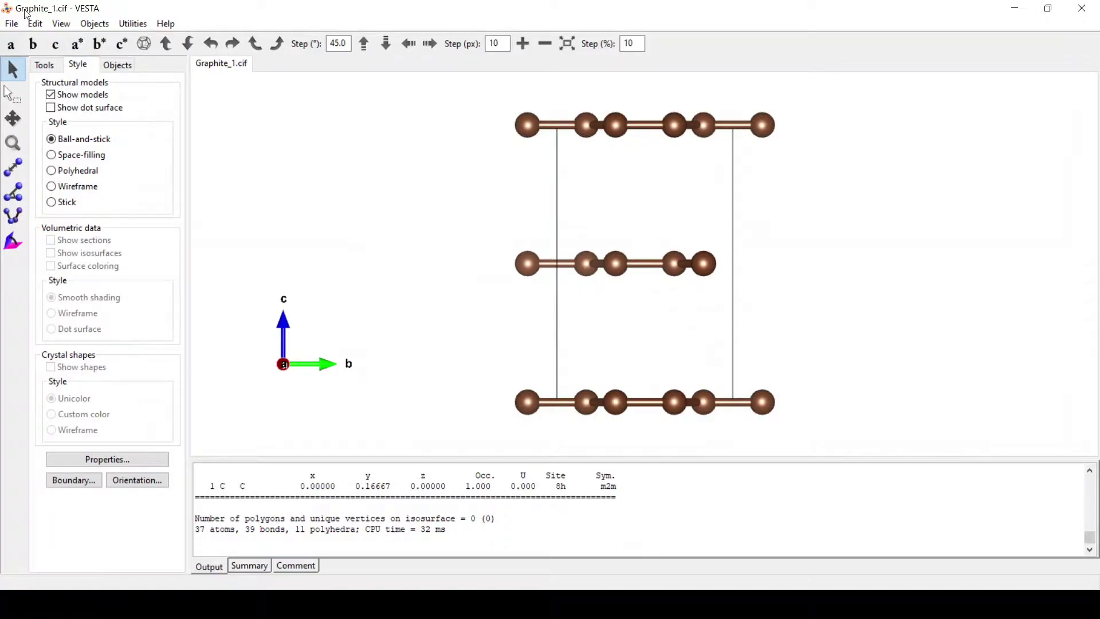
left_click(35, 24)
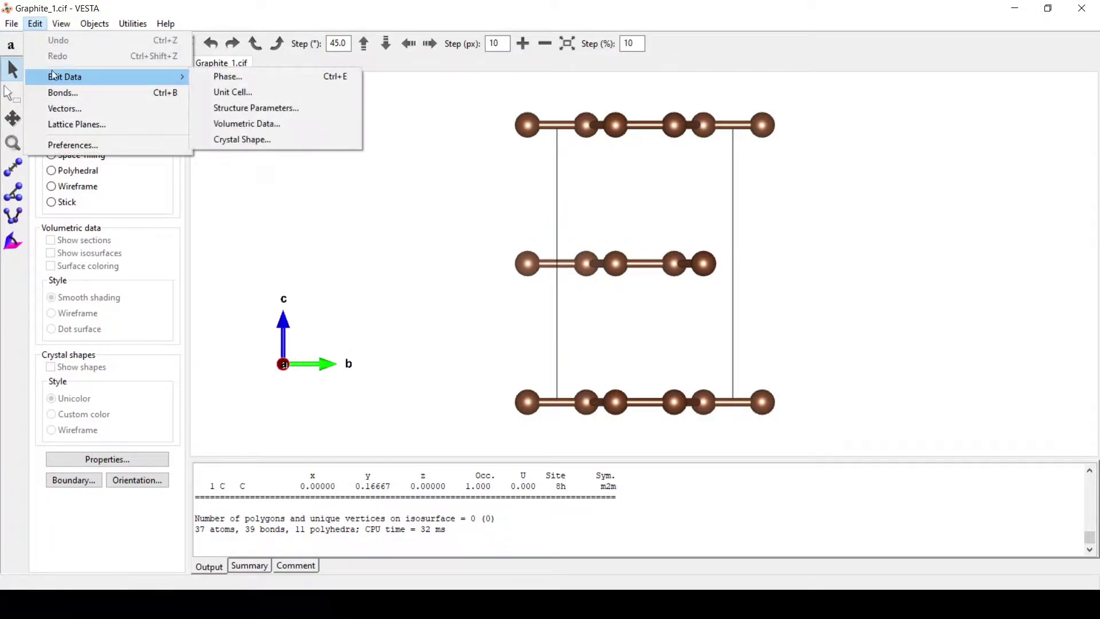
Step: Transform the unit cell with a 4,4,1 diagonal matrix into a supercell (a = 9.824 Å, b = 17.016 Å)
mouse_move(177, 86)
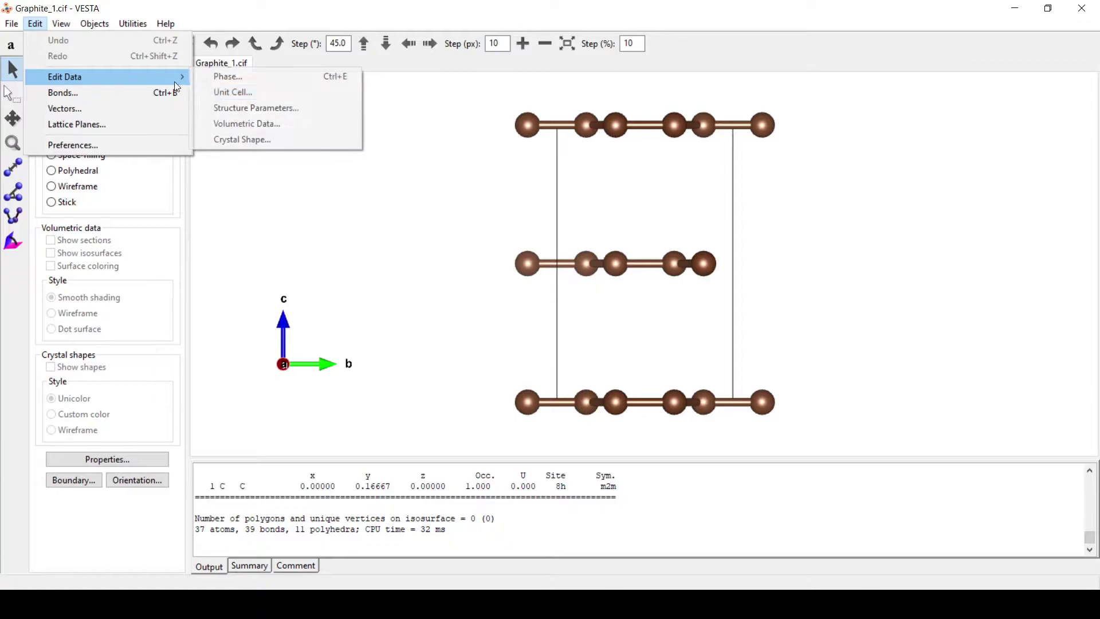
left_click(228, 92)
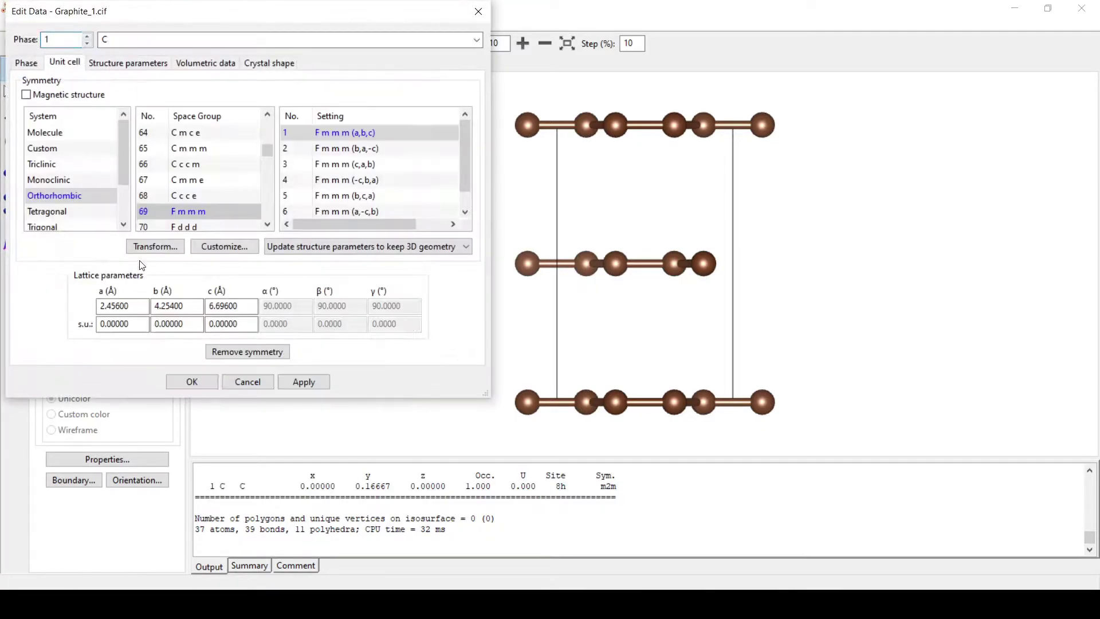
left_click(155, 244)
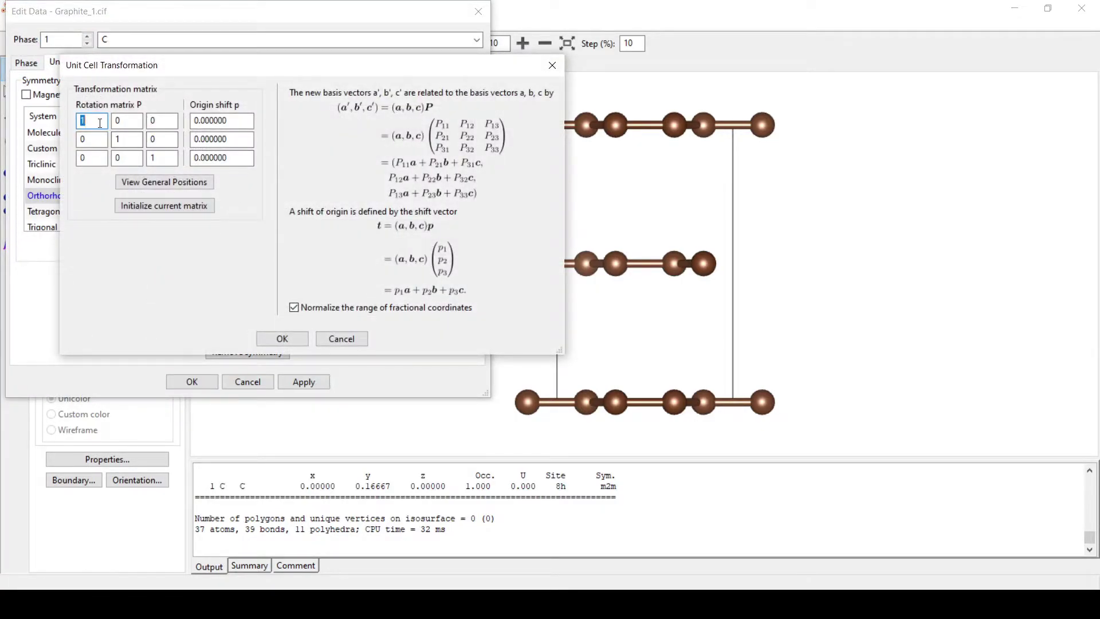
double_click(119, 139)
type("4")
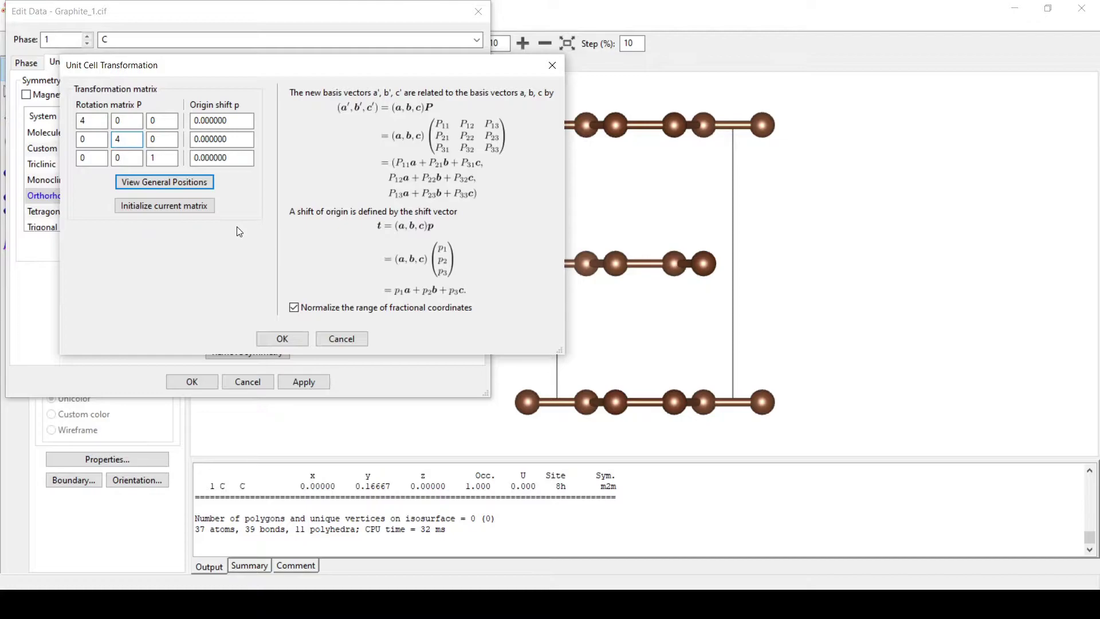
left_click(292, 342)
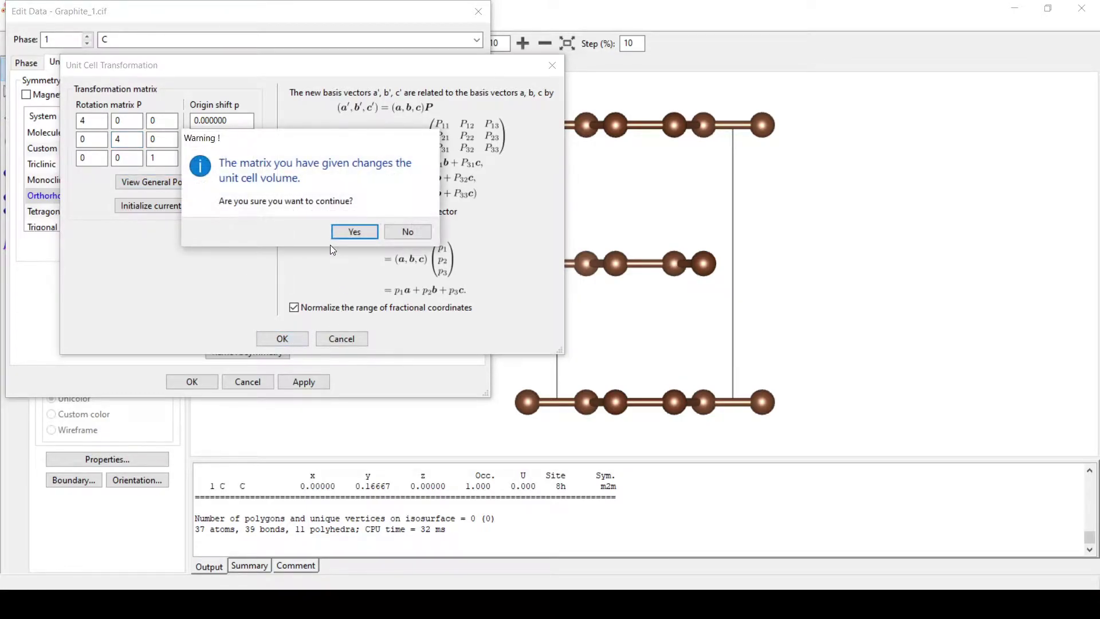
left_click(355, 232)
left_click(310, 252)
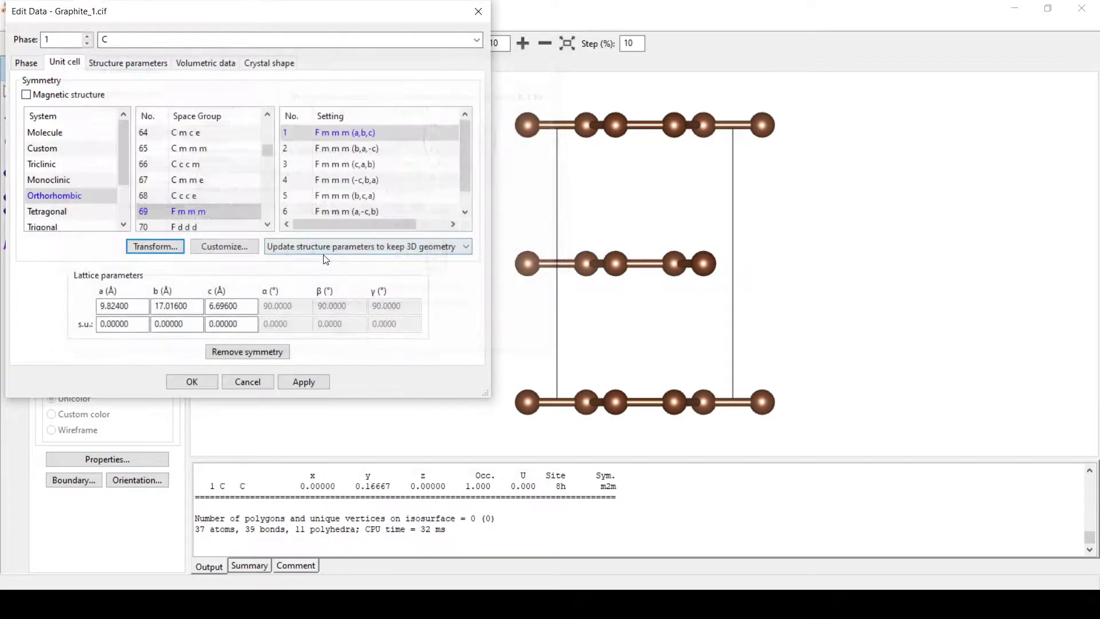
left_click(192, 381)
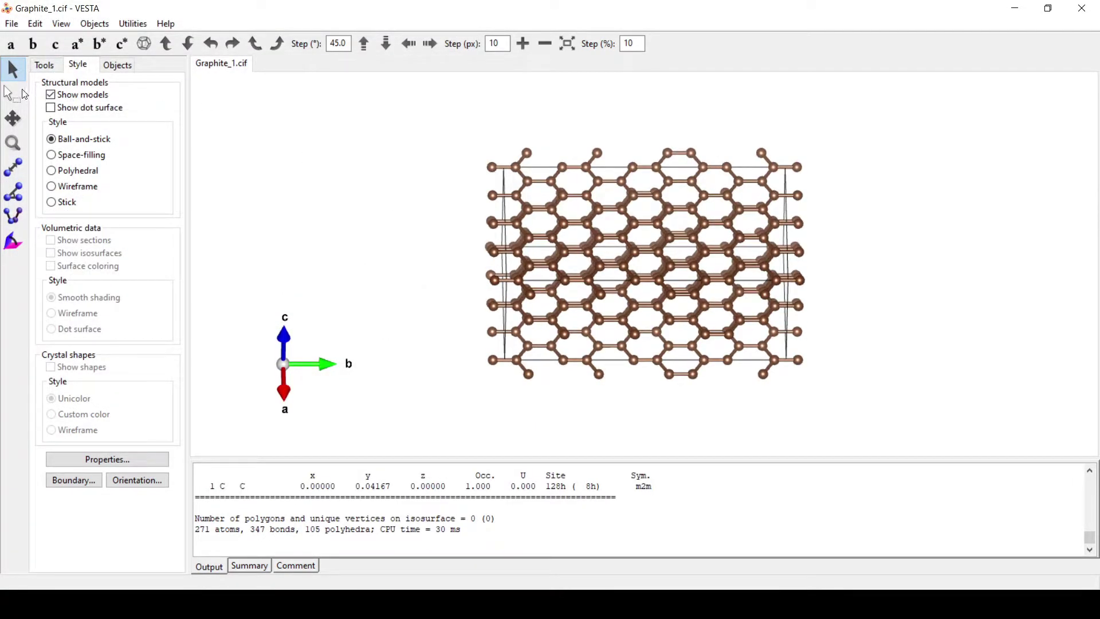
left_click_drag(303, 116, 348, 177)
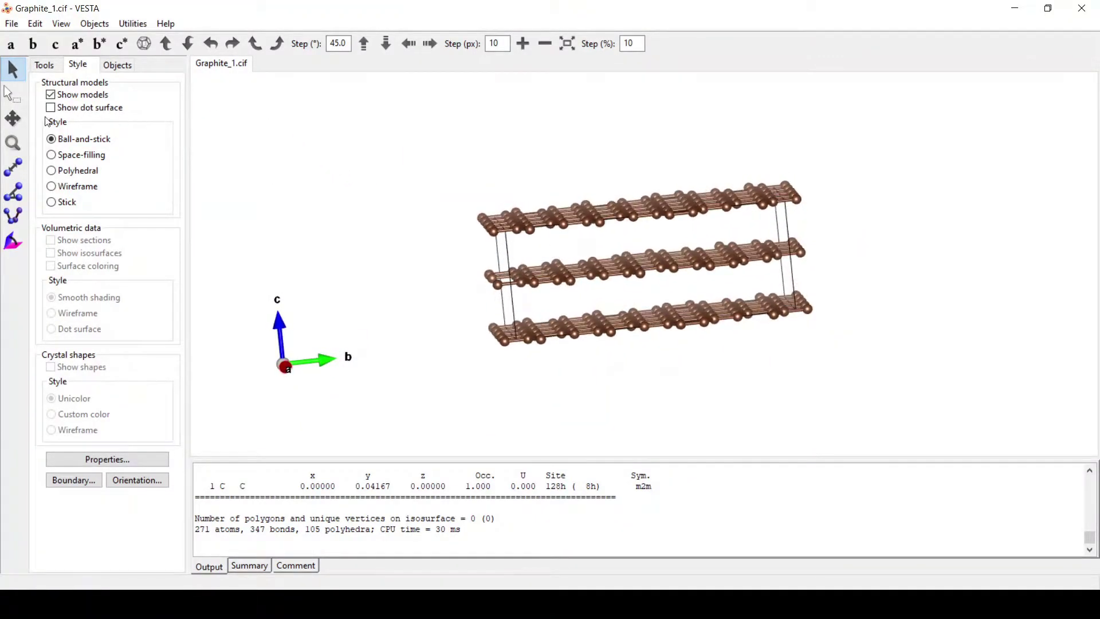
left_click_drag(439, 224, 414, 203)
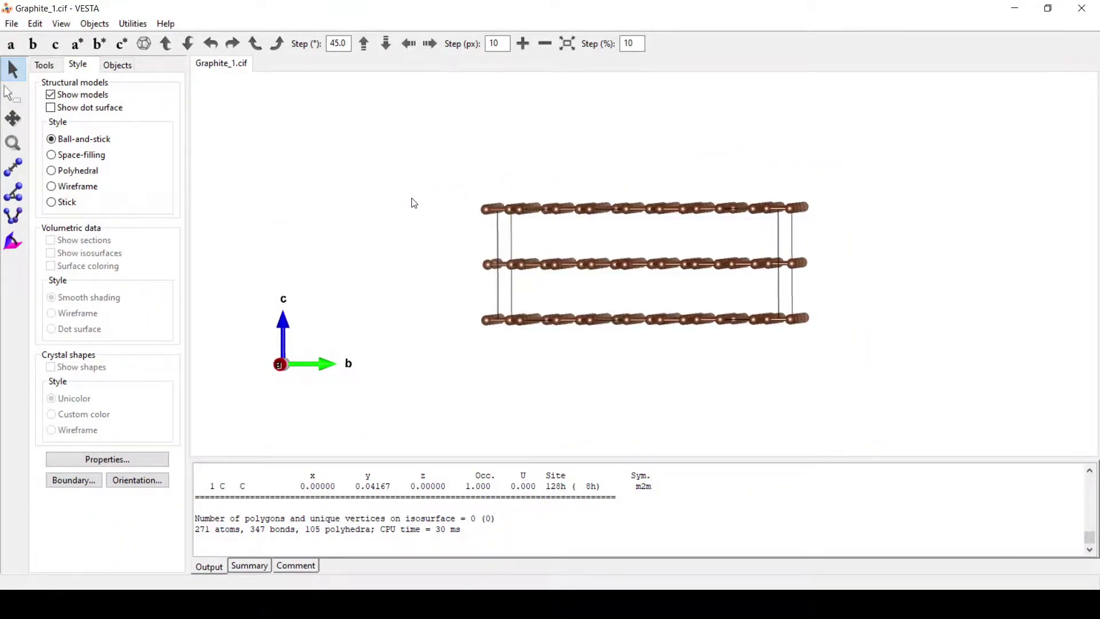
Step: Export the supercell in VASP format as Graphite_4x4x1.vasp with fractional coordinates
left_click(11, 24)
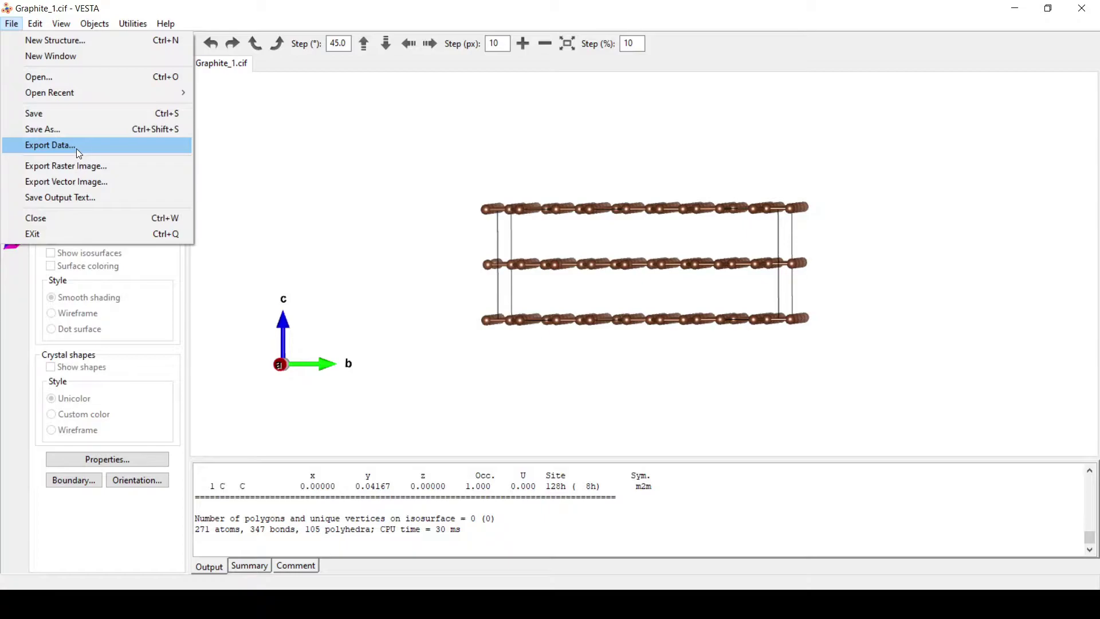
left_click(79, 150)
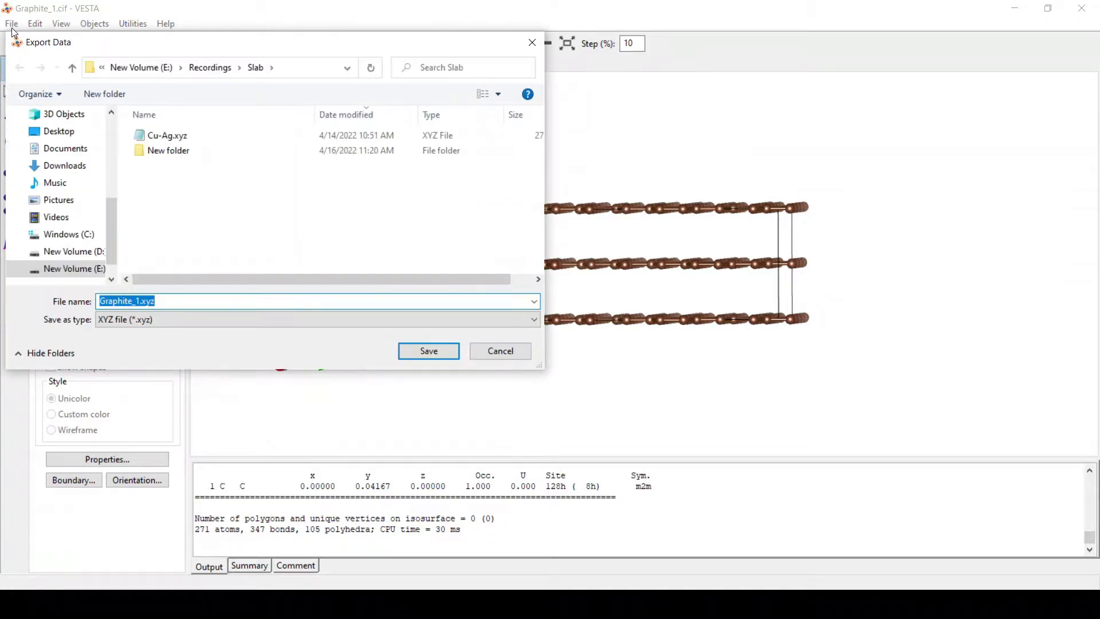
left_click(176, 318)
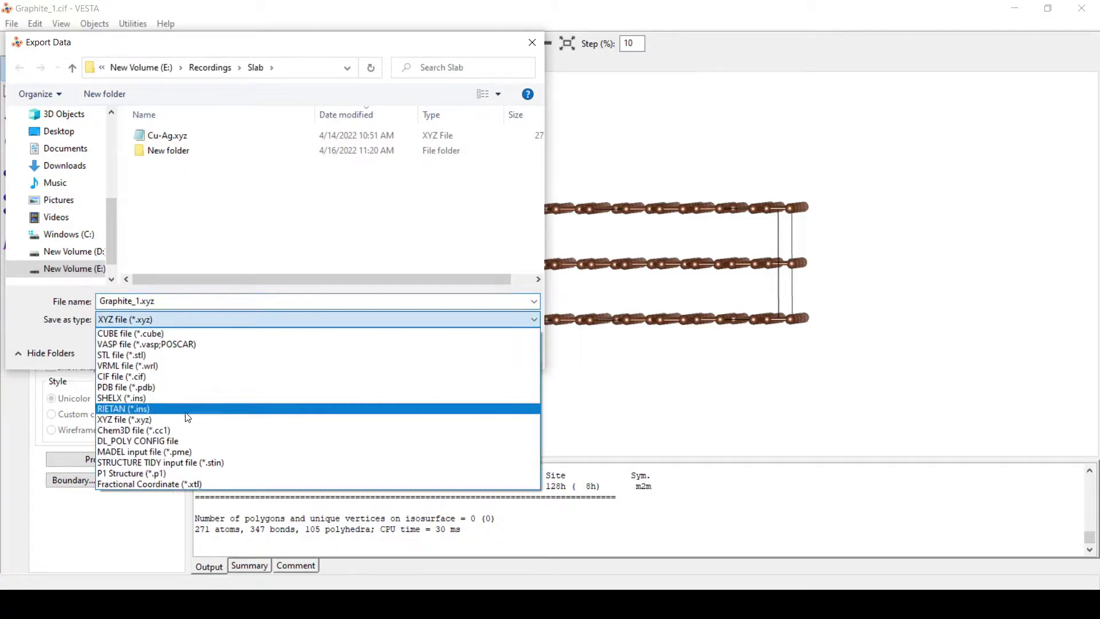
left_click(167, 345)
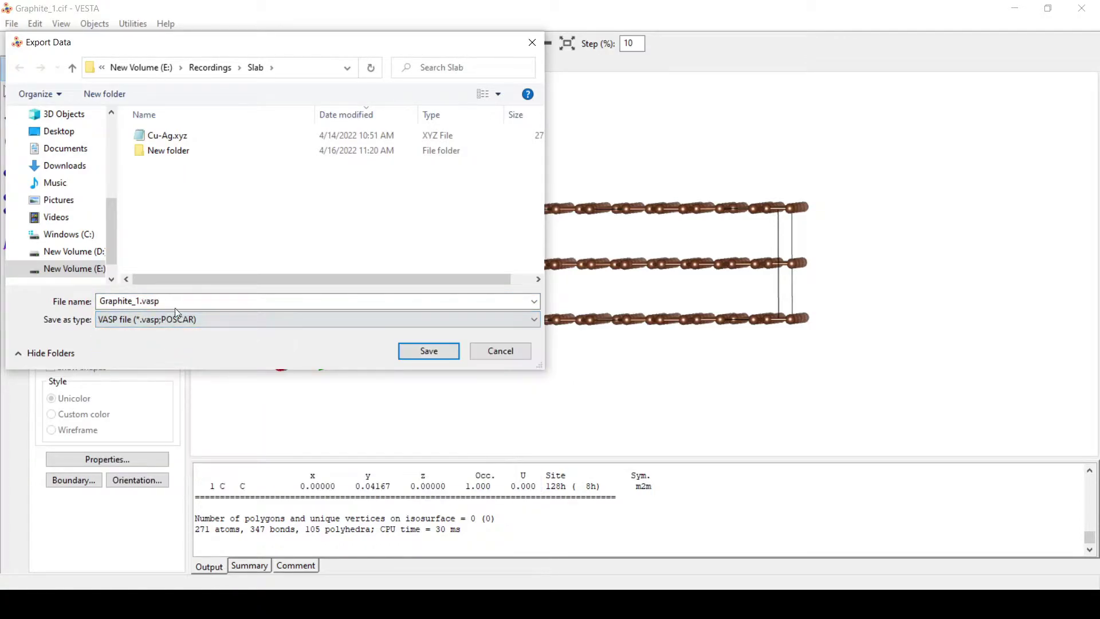
left_click(137, 299)
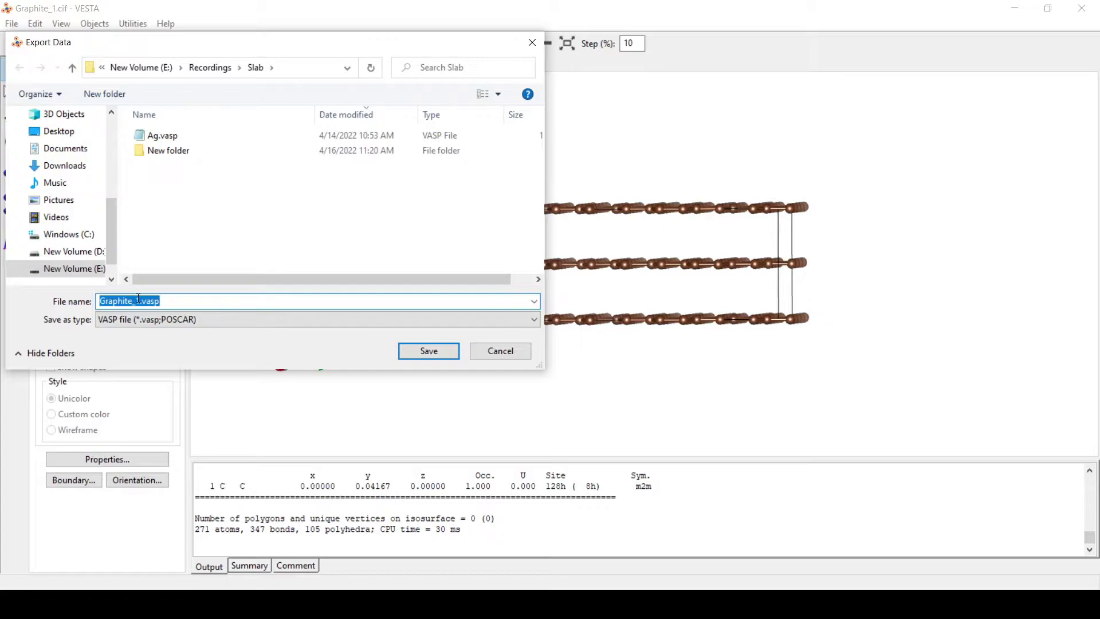
left_click(140, 301)
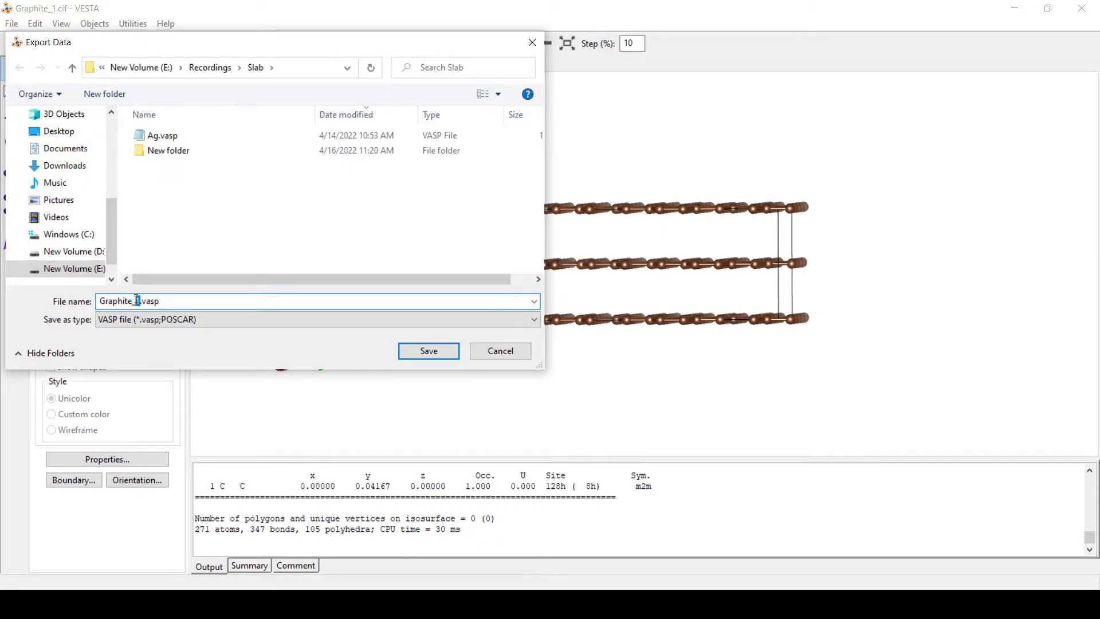
type("4x4x1")
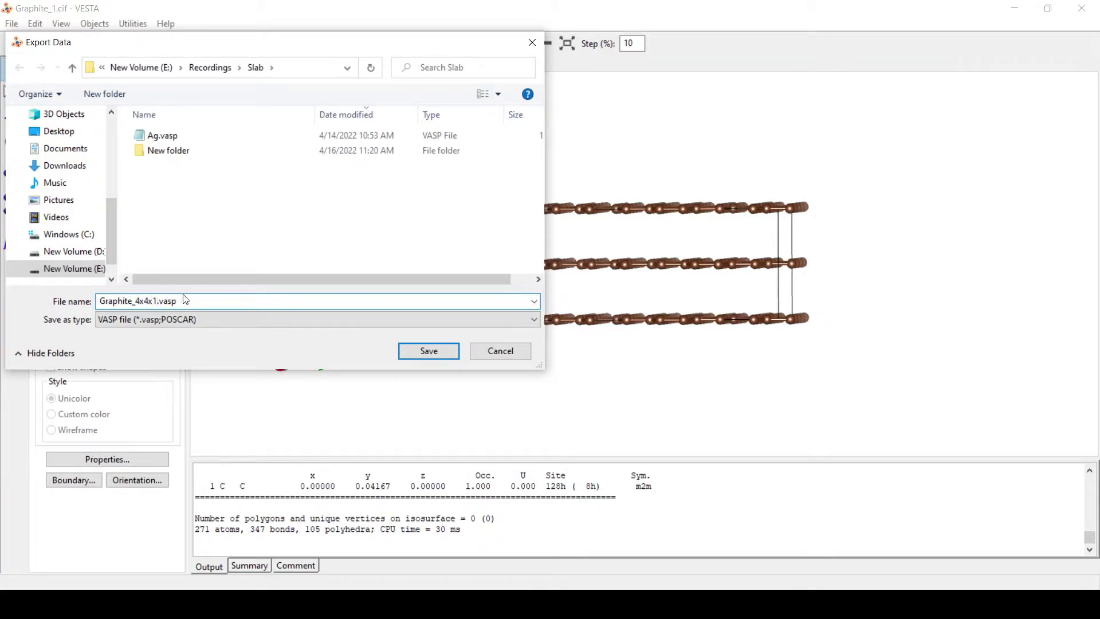
left_click(429, 350)
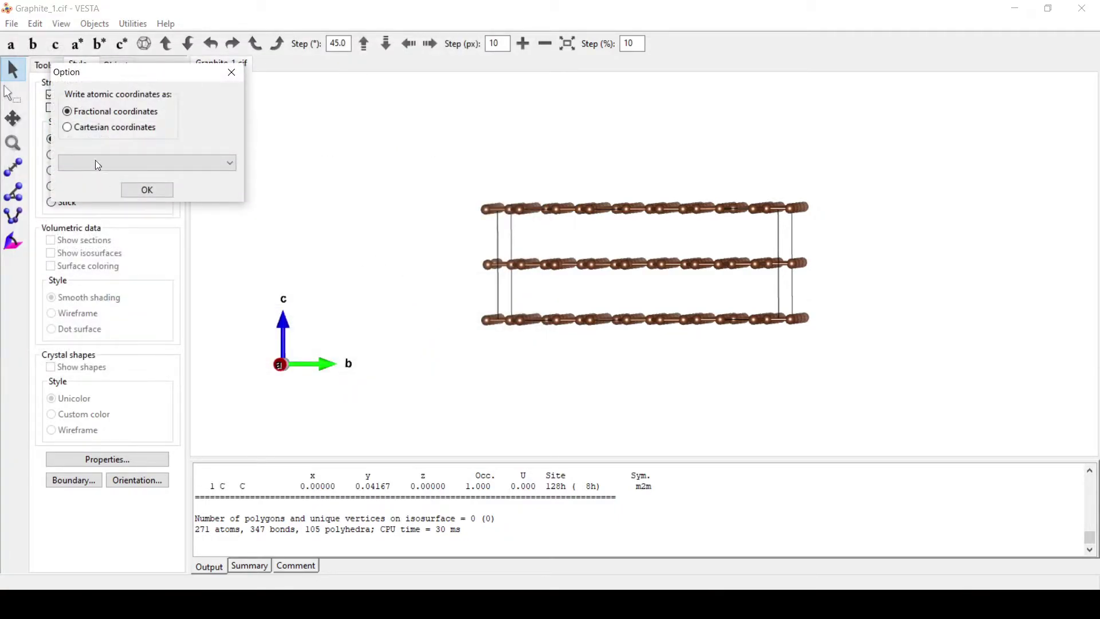
left_click(147, 190)
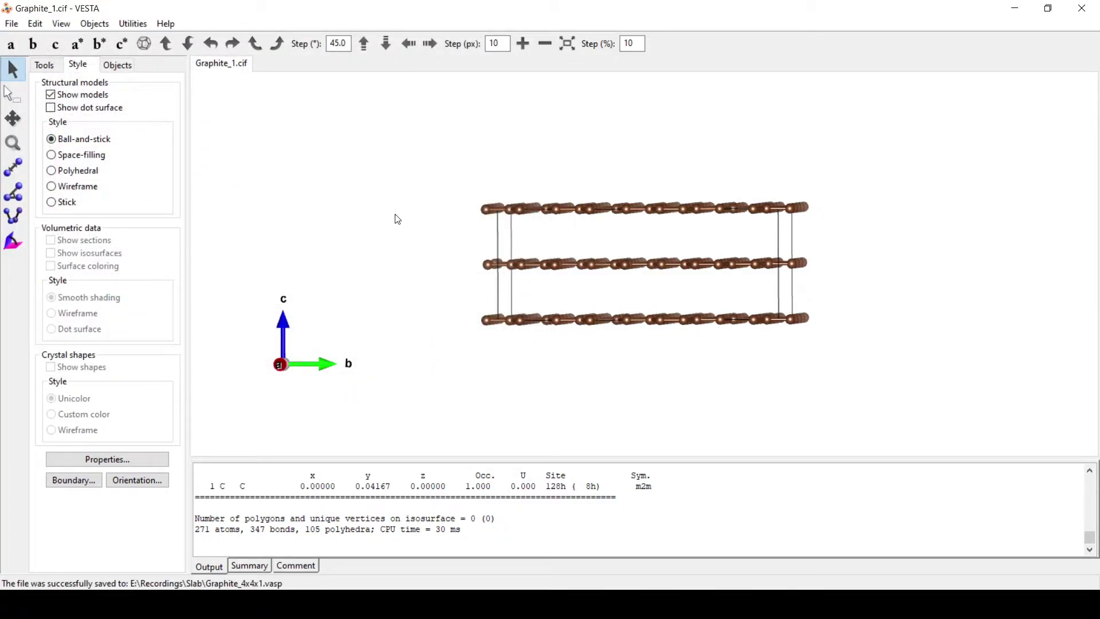
Step: Select and delete the upper two graphite layers, leaving a single sheet
left_click_drag(395, 218, 417, 225)
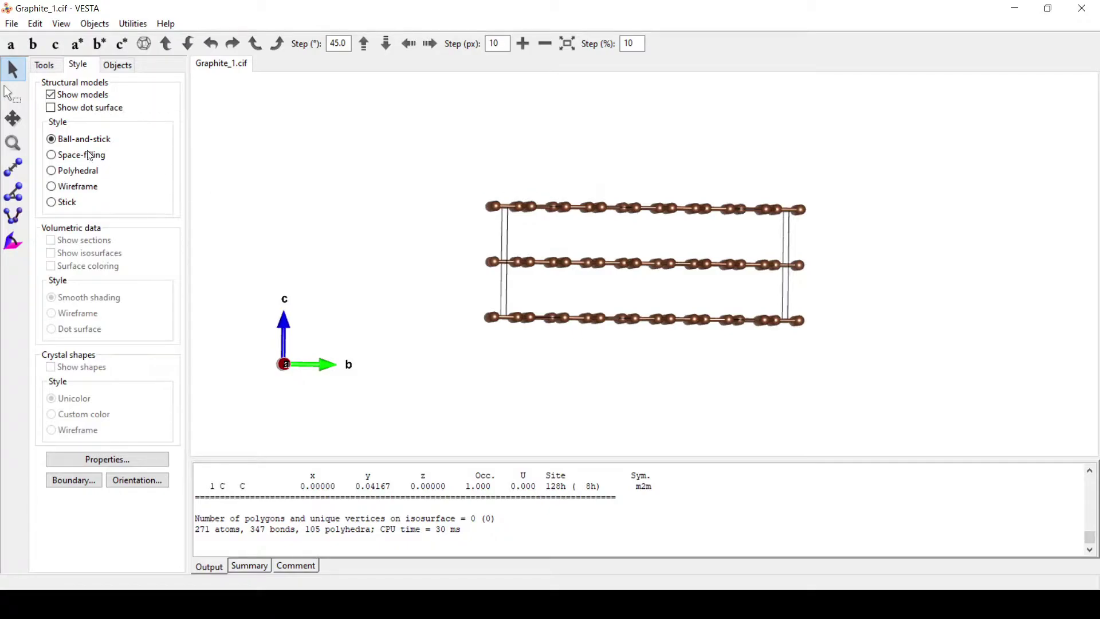
left_click(12, 94)
left_click_drag(434, 165, 915, 289)
key("Delete")
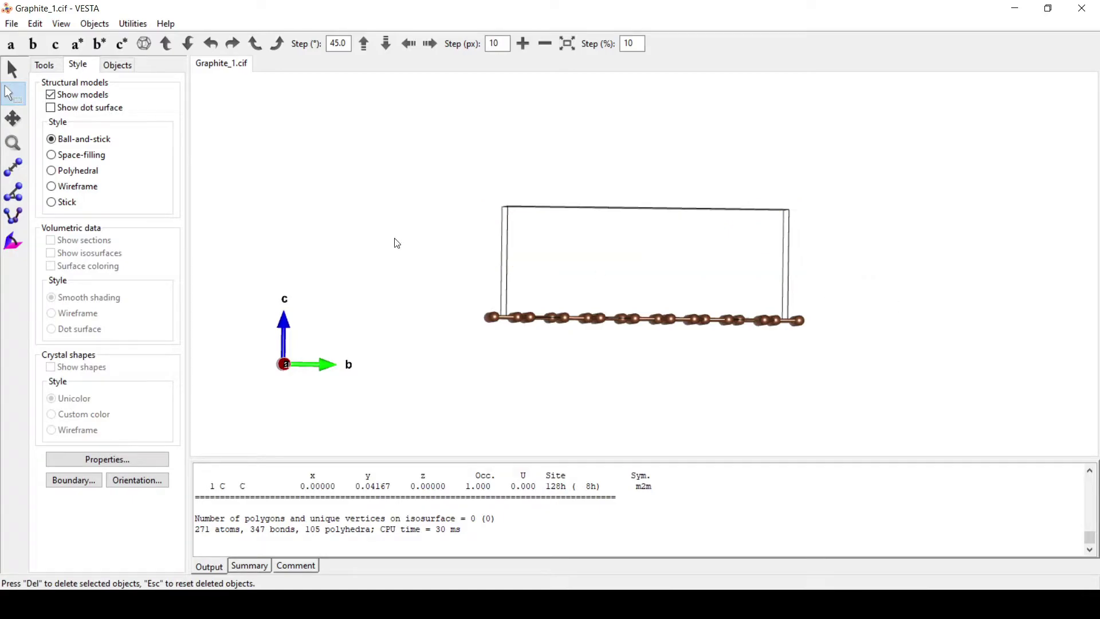
Step: Viewing down c, delete the dangling edge rows of carbon atoms, leaving complete hexagons
left_click(13, 45)
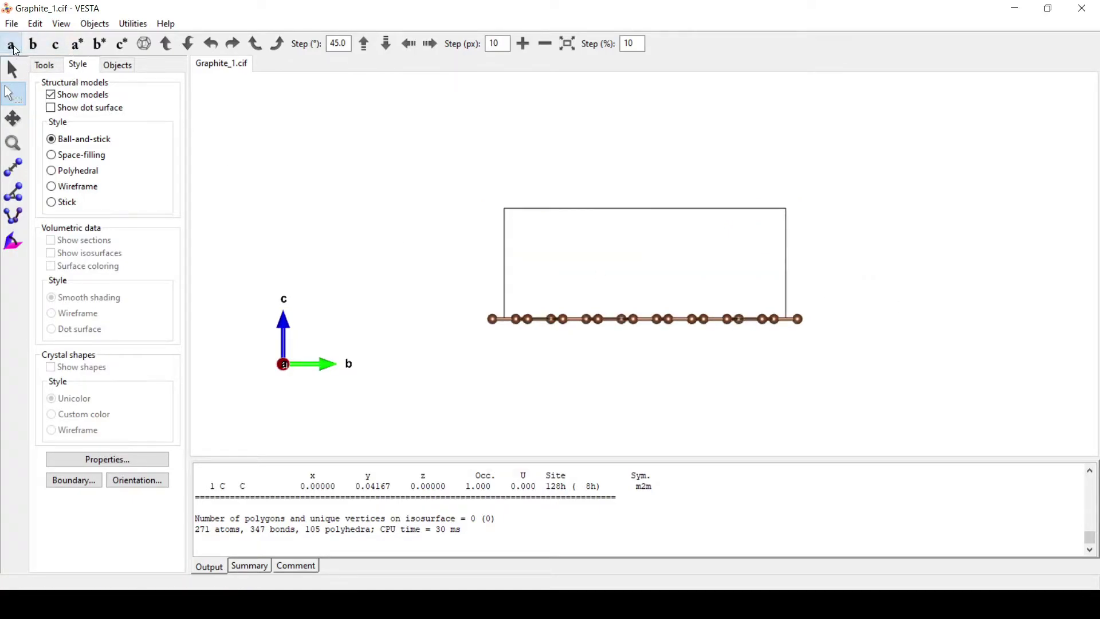
left_click(187, 43)
left_click(188, 43)
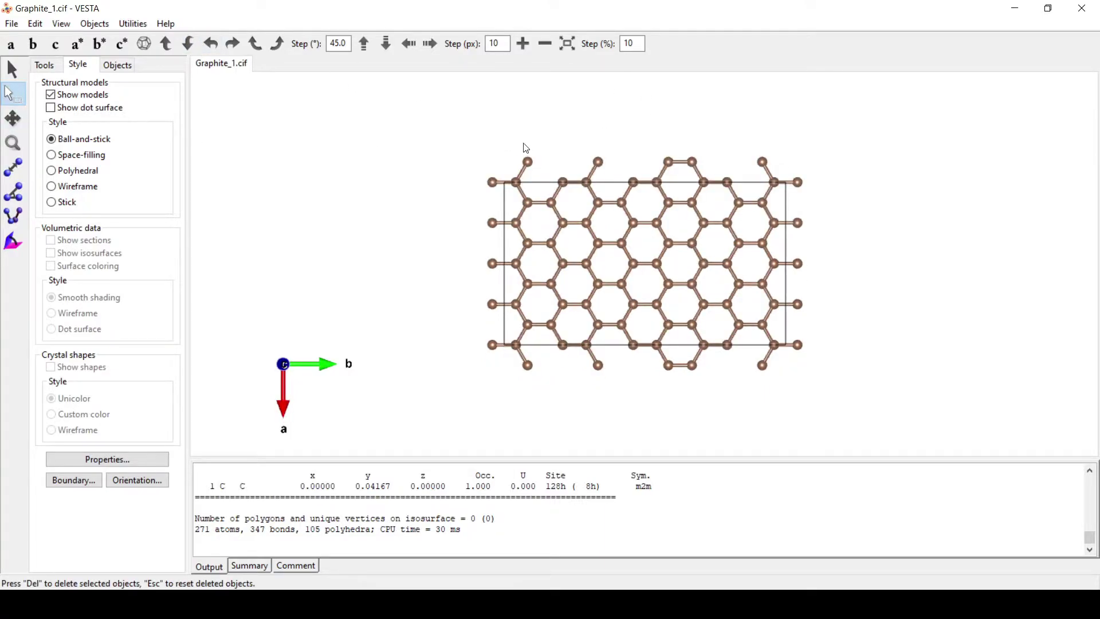
left_click_drag(483, 124, 789, 410)
key("Delete")
key("Delete")
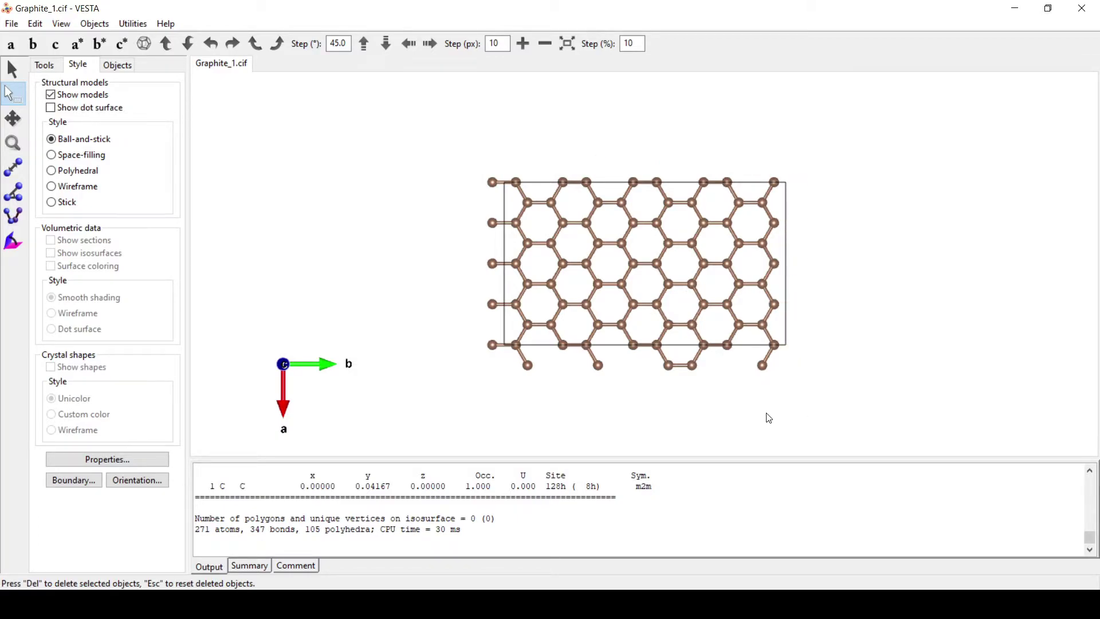
left_click_drag(786, 373, 442, 362)
key("Delete")
left_click_drag(452, 143, 499, 386)
key("Delete")
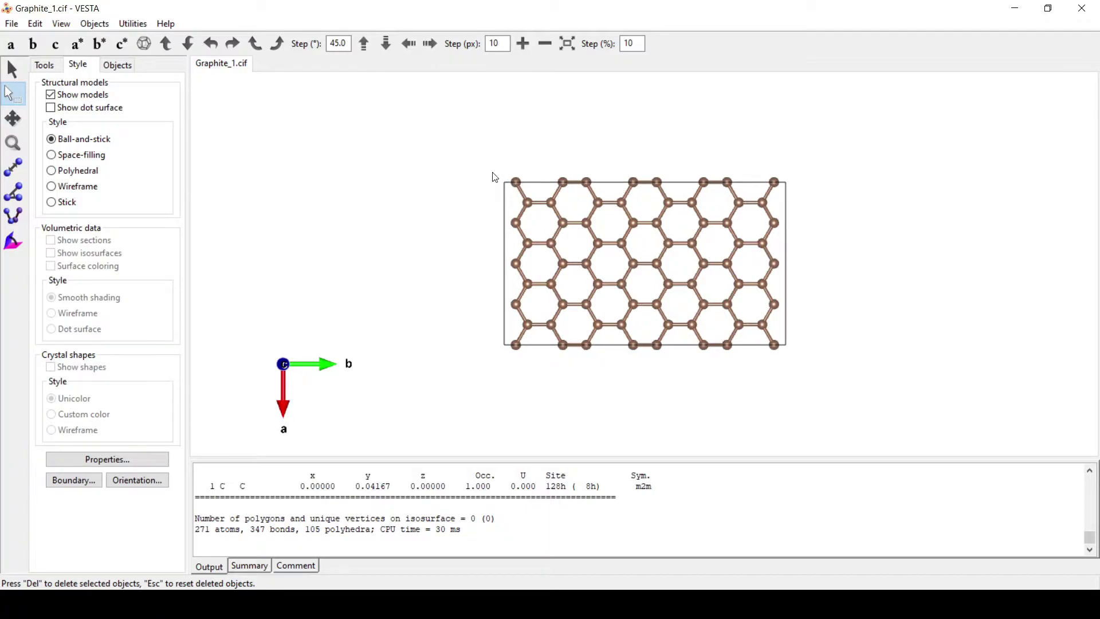
left_click_drag(450, 137, 850, 196)
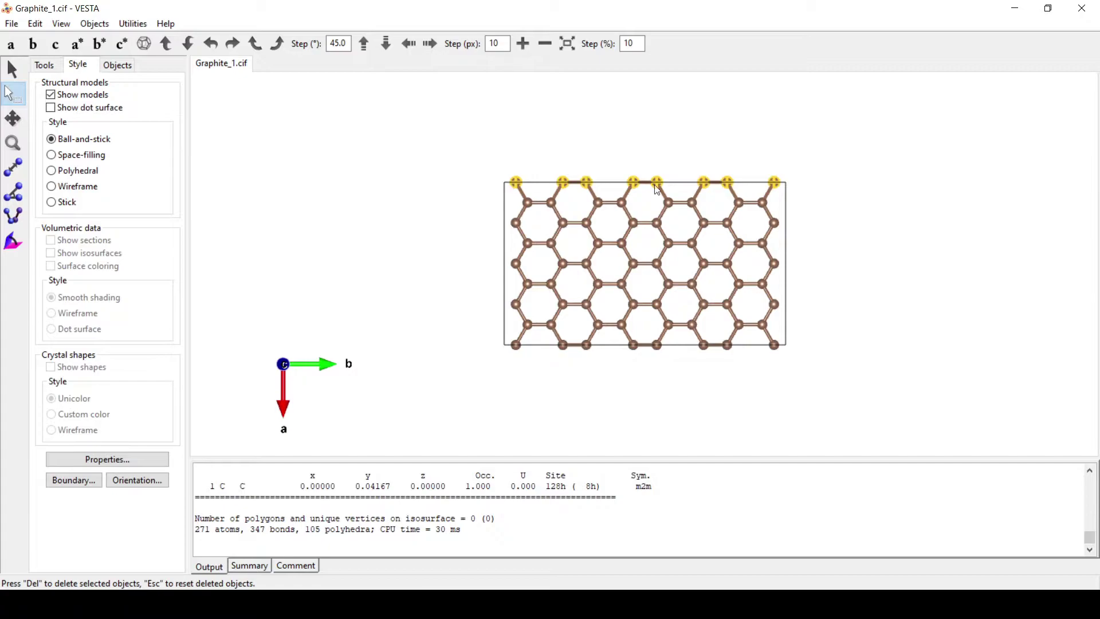
key("Delete")
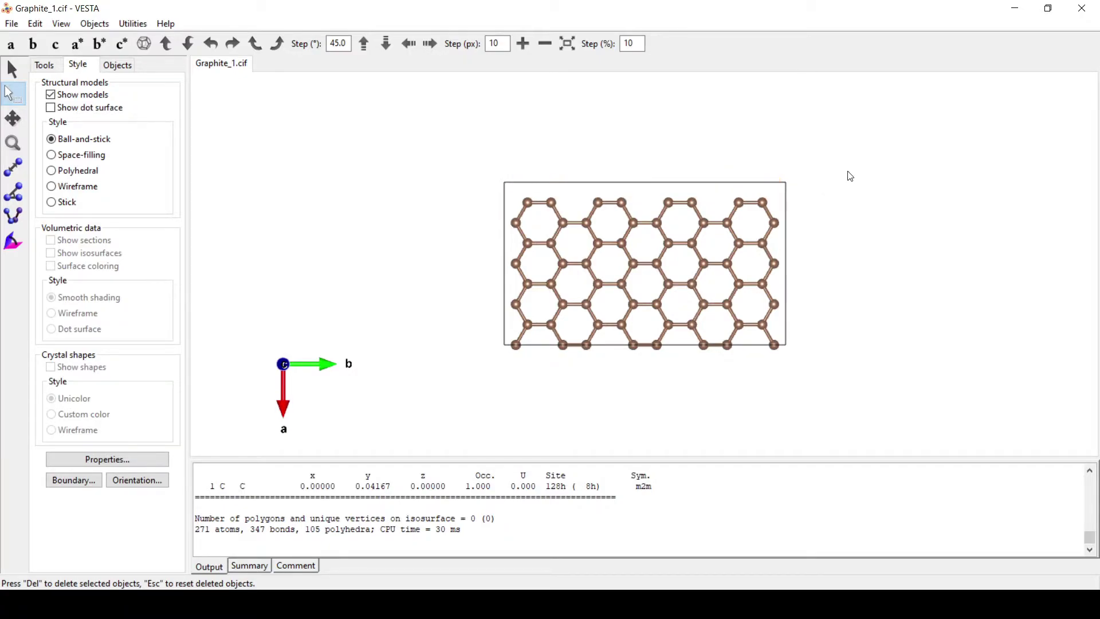
Step: Export the trimmed layer as XYZ file Graphite_4x4x1.xyz without the hidden atoms
left_click(11, 24)
left_click(35, 23)
left_click(12, 24)
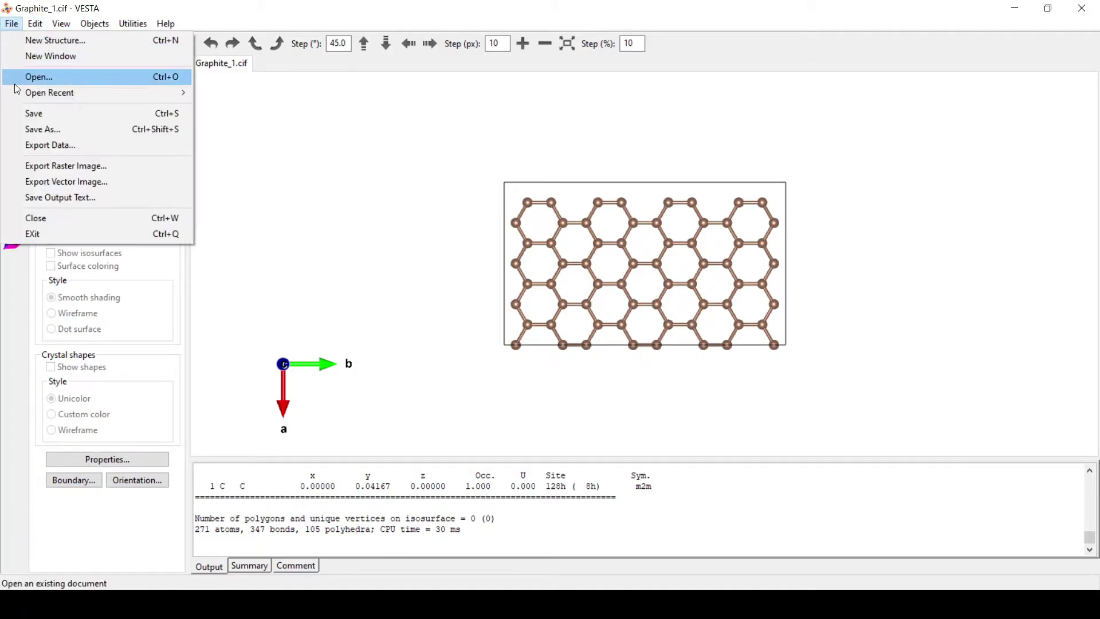
left_click(38, 147)
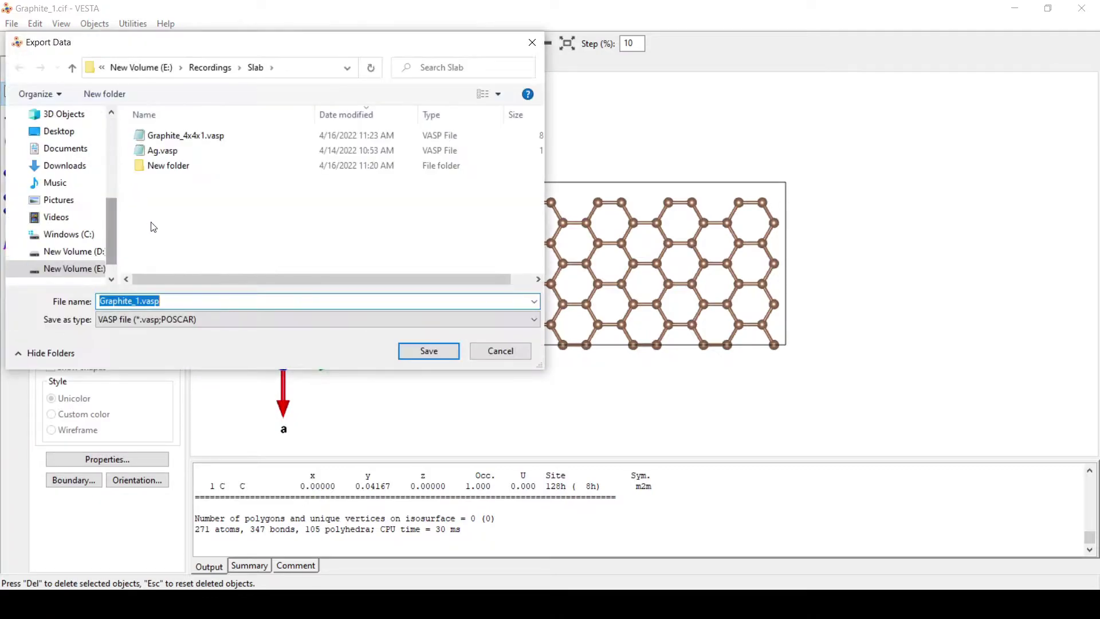
left_click(210, 136)
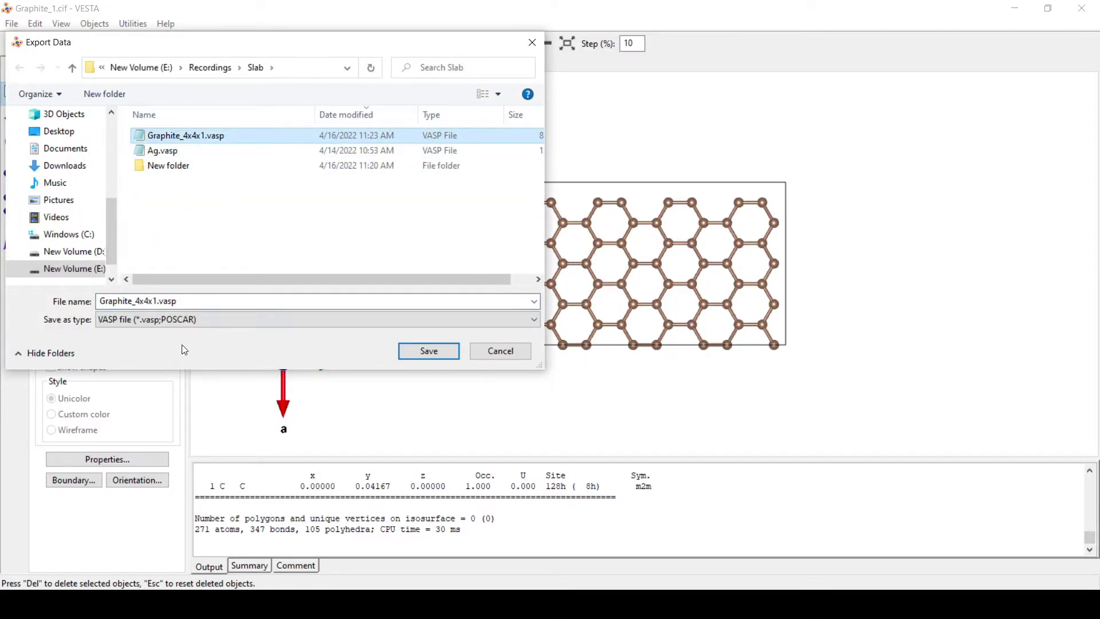
left_click(201, 320)
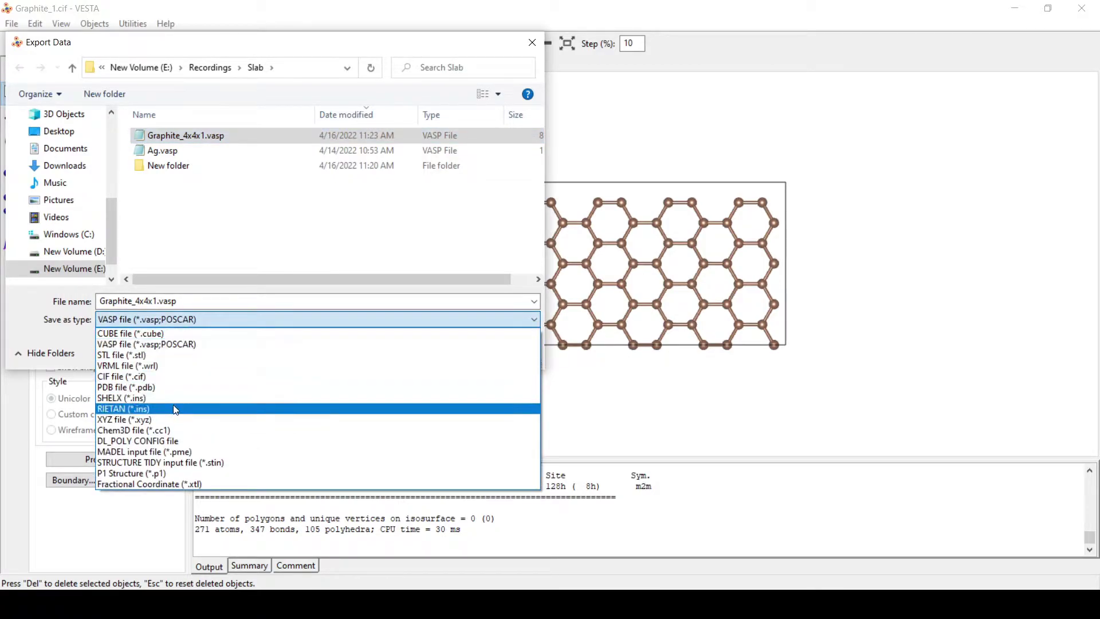
left_click(175, 419)
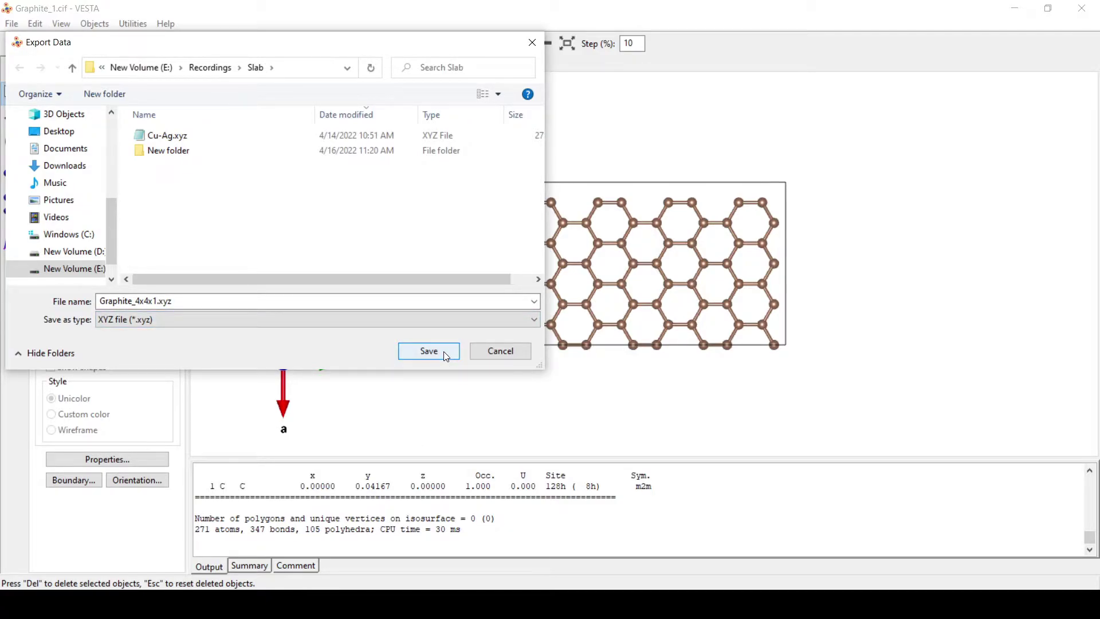
left_click(428, 352)
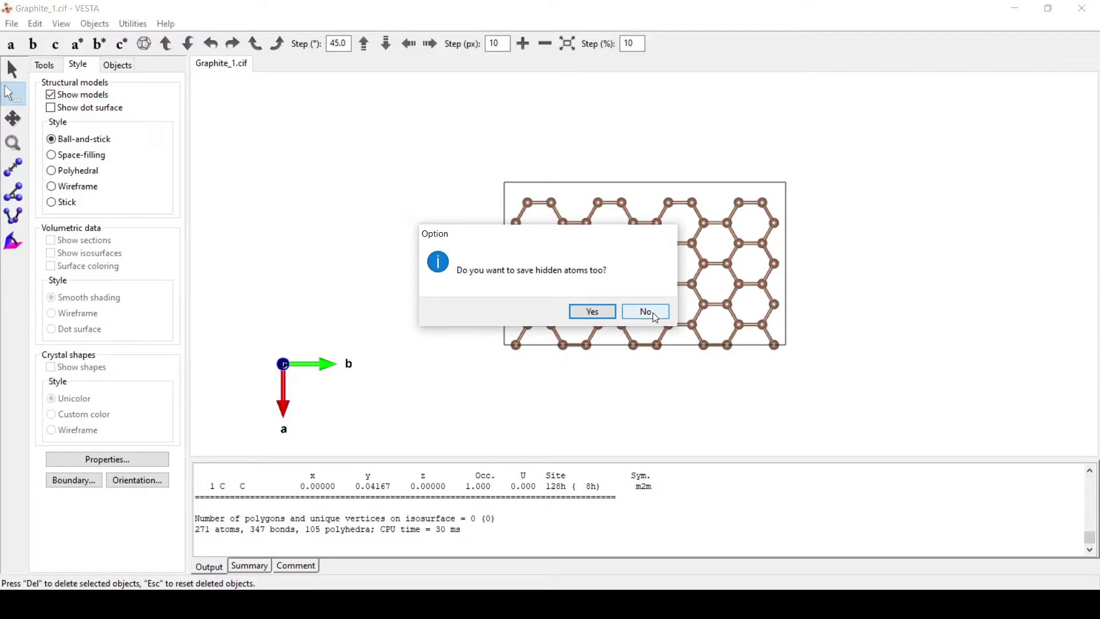
left_click(648, 311)
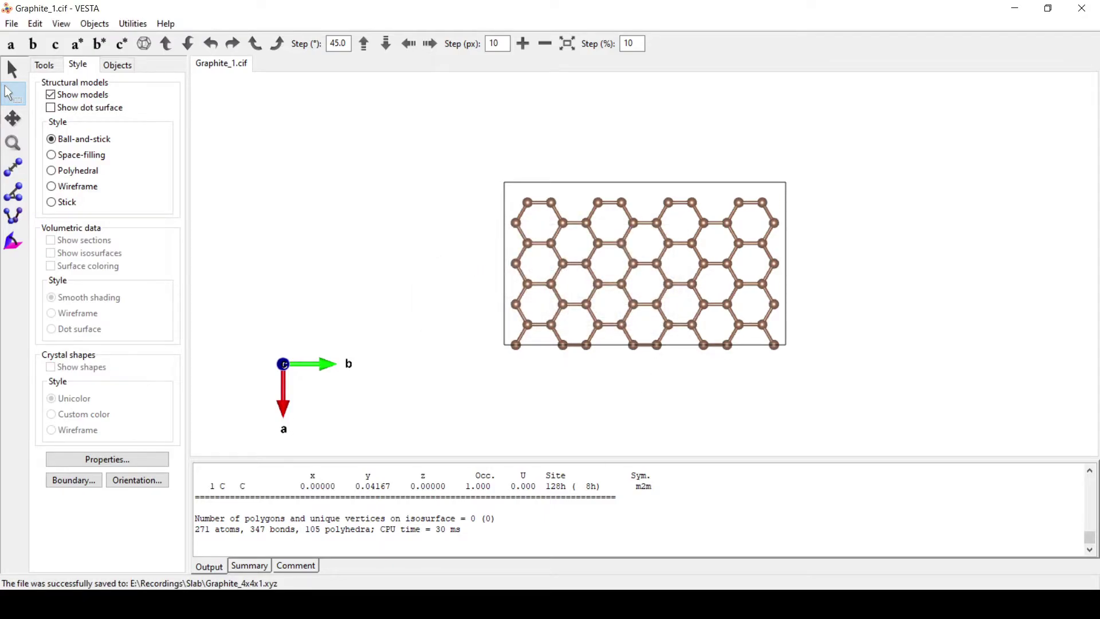
Step: Open Graphite_4x4x1.xyz from the Slab folder in Notepad
key("alt+Tab")
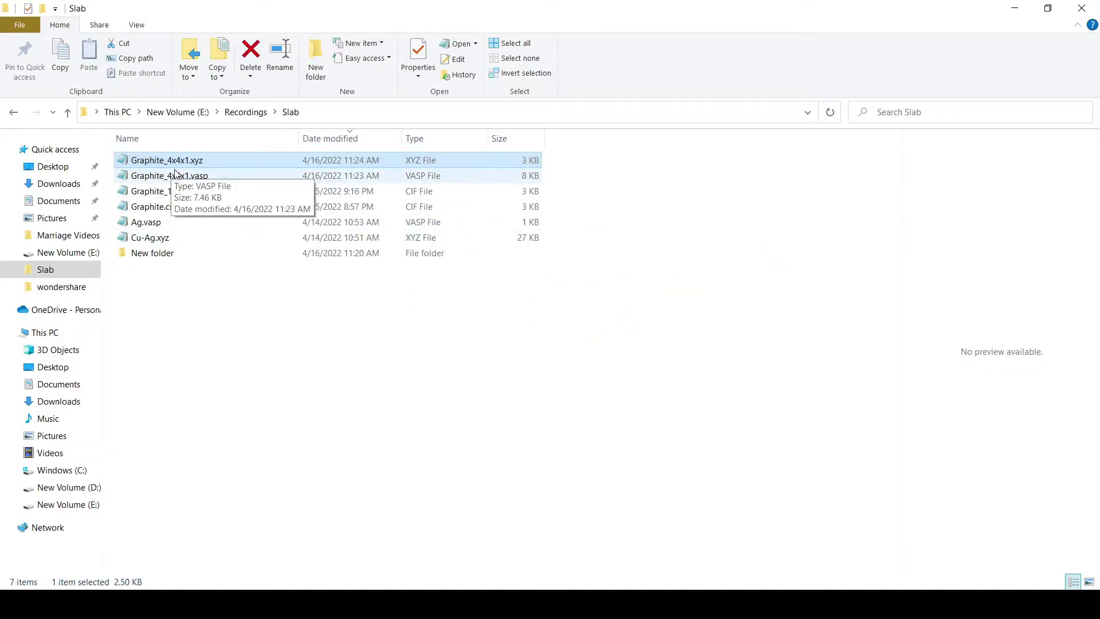
double_click(218, 166)
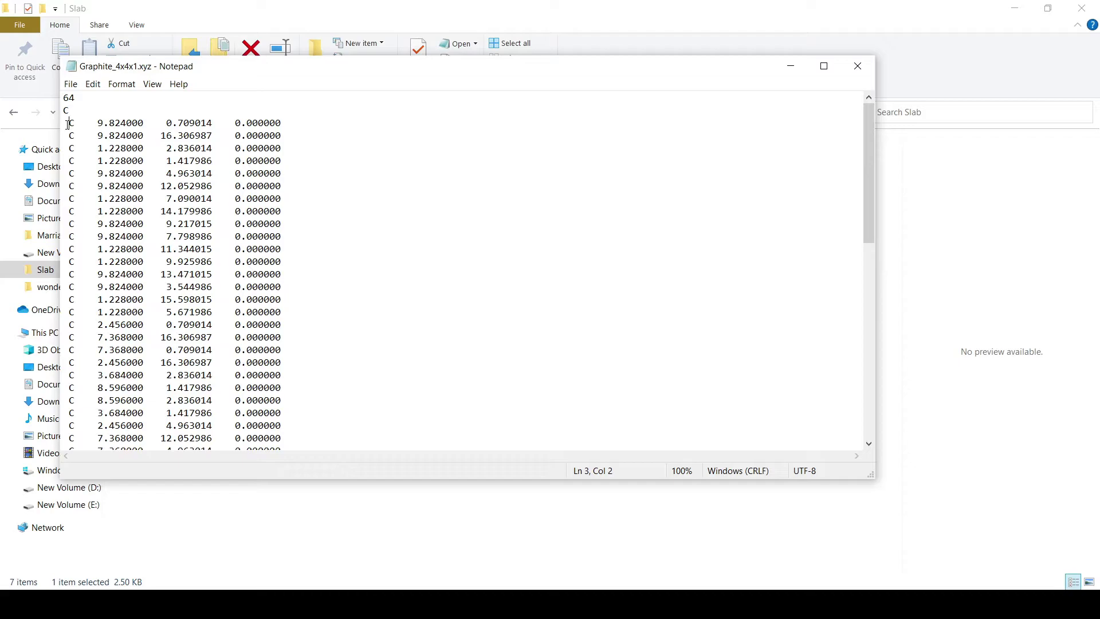
Step: Paste the coordinate lines at A2 using the Text Import Wizard with space delimiters
key("ctrl+shift+End")
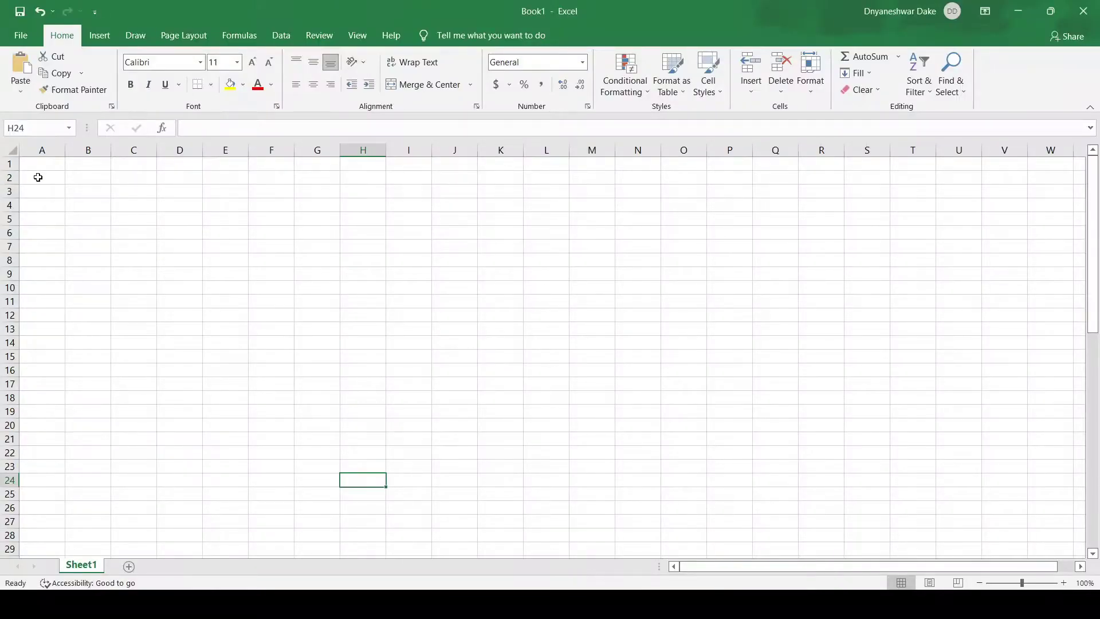
left_click(53, 180)
left_click(21, 92)
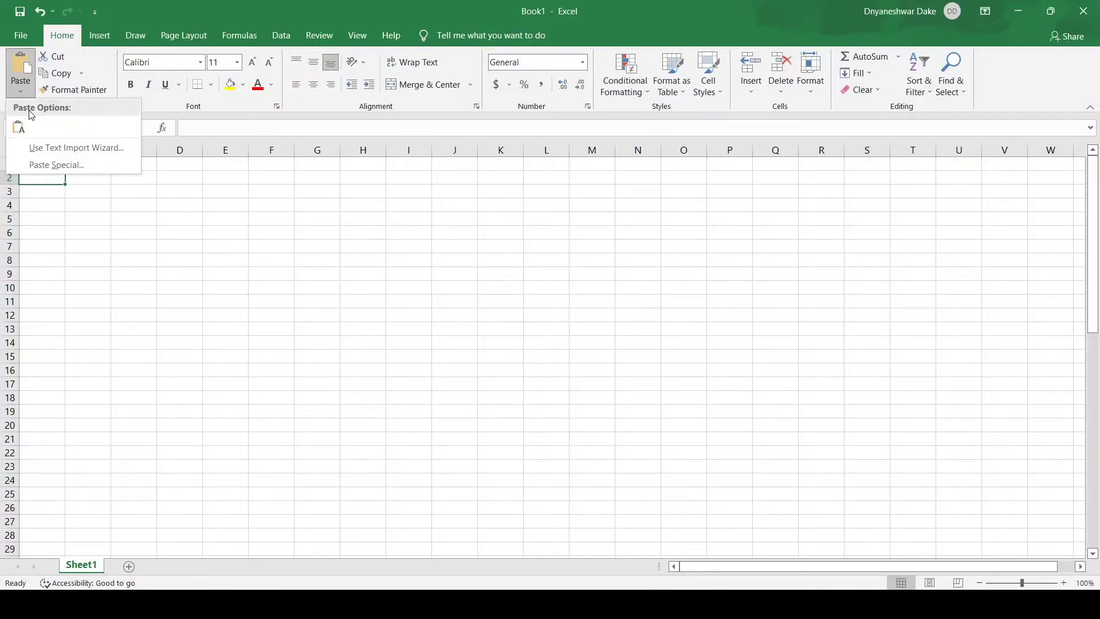
left_click(51, 145)
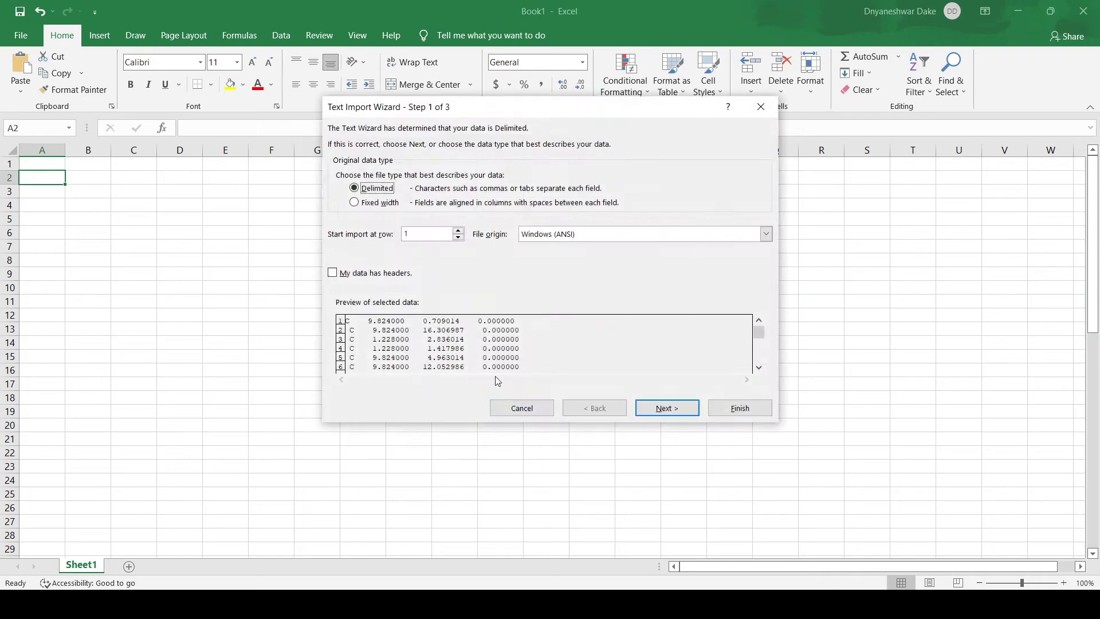
left_click(683, 413)
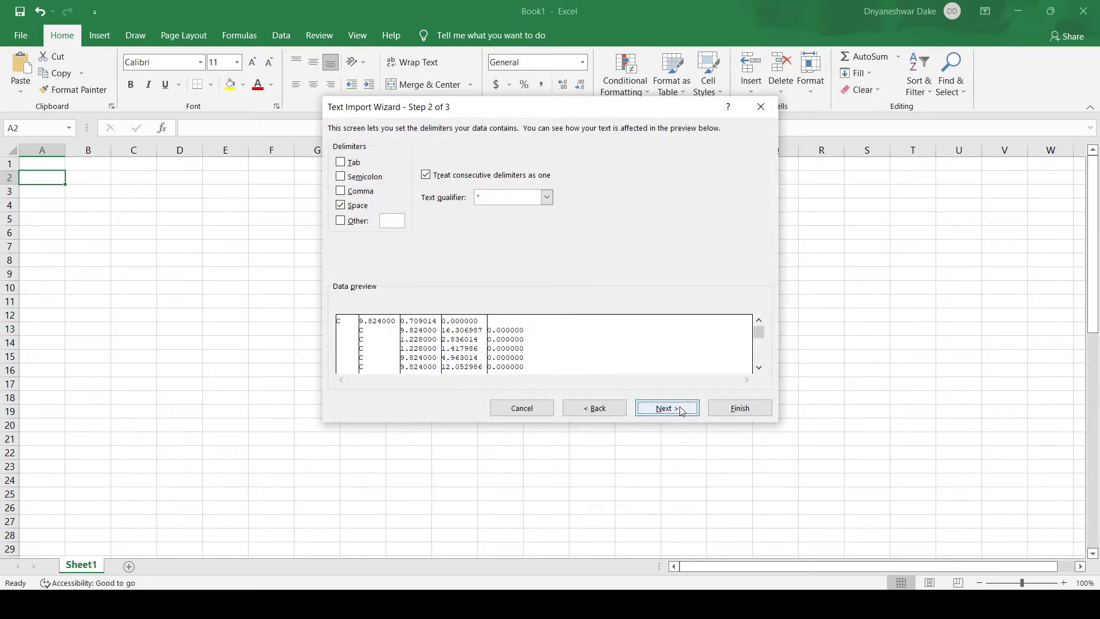
left_click(682, 411)
left_click(740, 409)
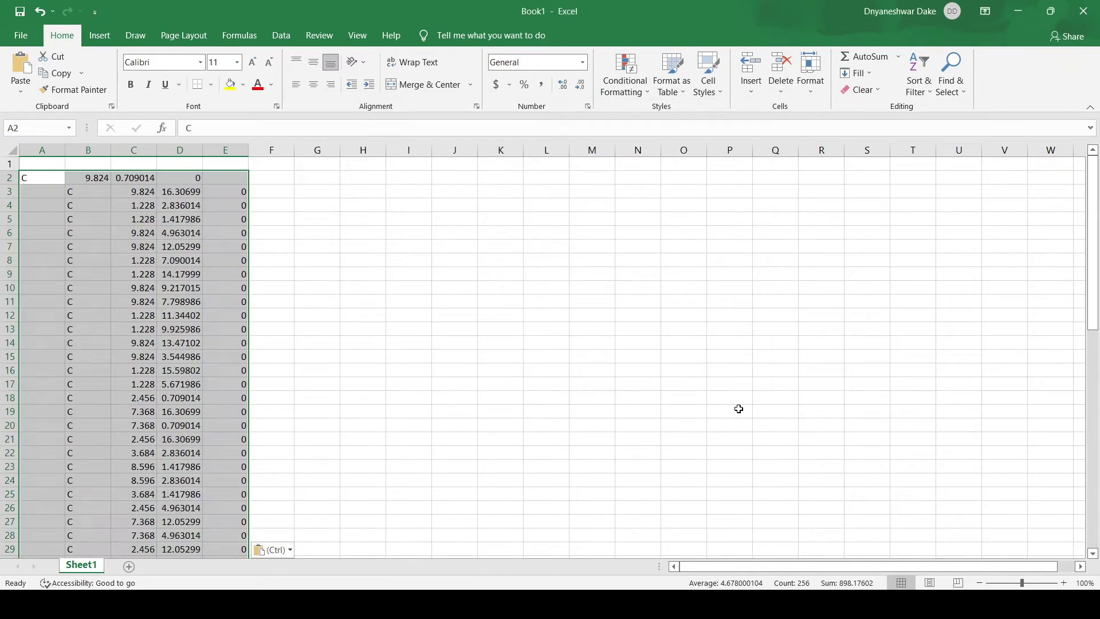
Step: Shift the misaligned row 2 one column right to B2 and delete the empty column A
left_click(85, 178)
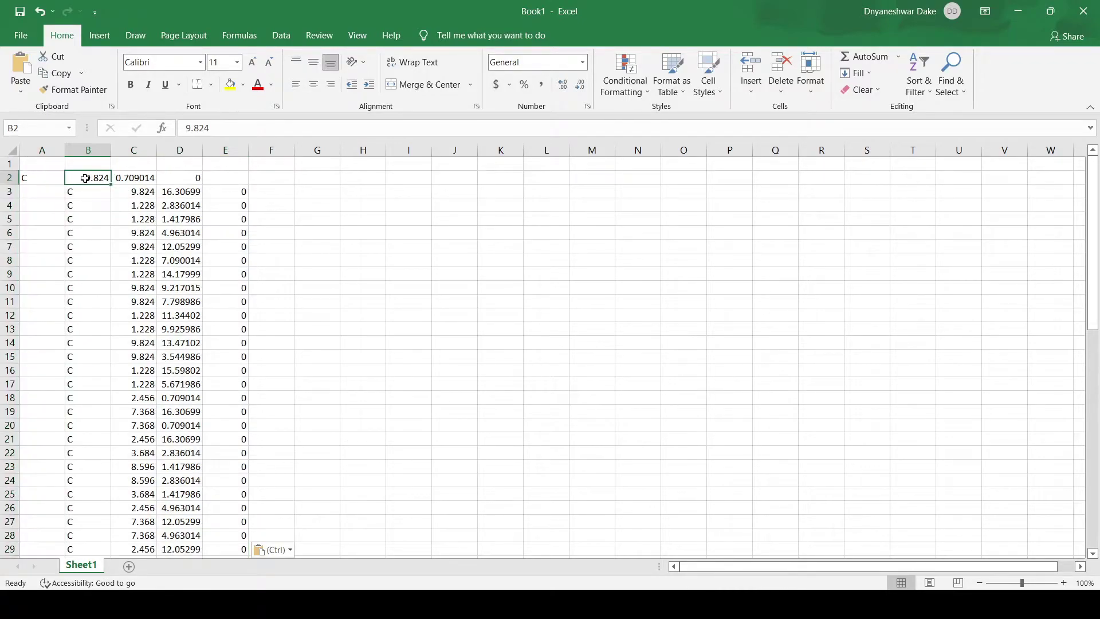
left_click_drag(52, 178, 192, 173)
key("ctrl+x")
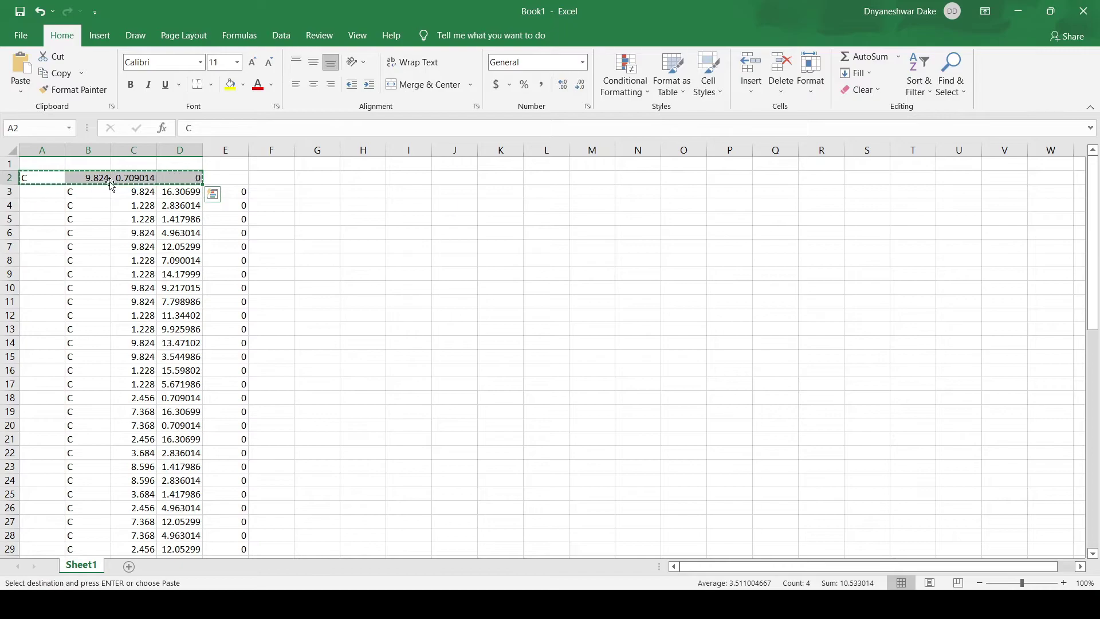
left_click(94, 178)
key("ctrl+v")
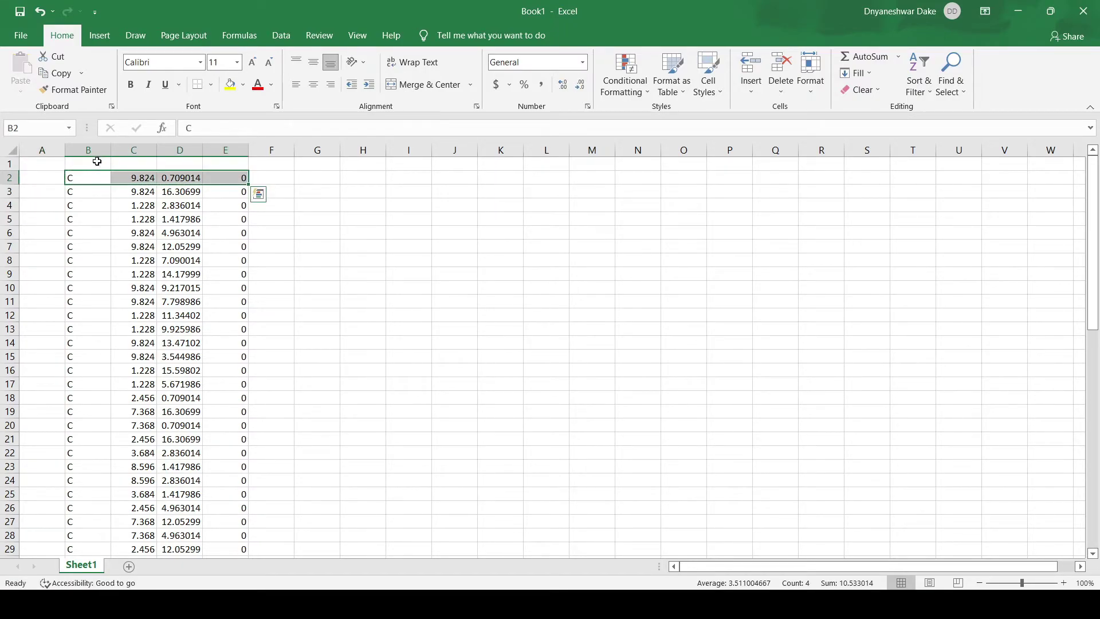
left_click(43, 151)
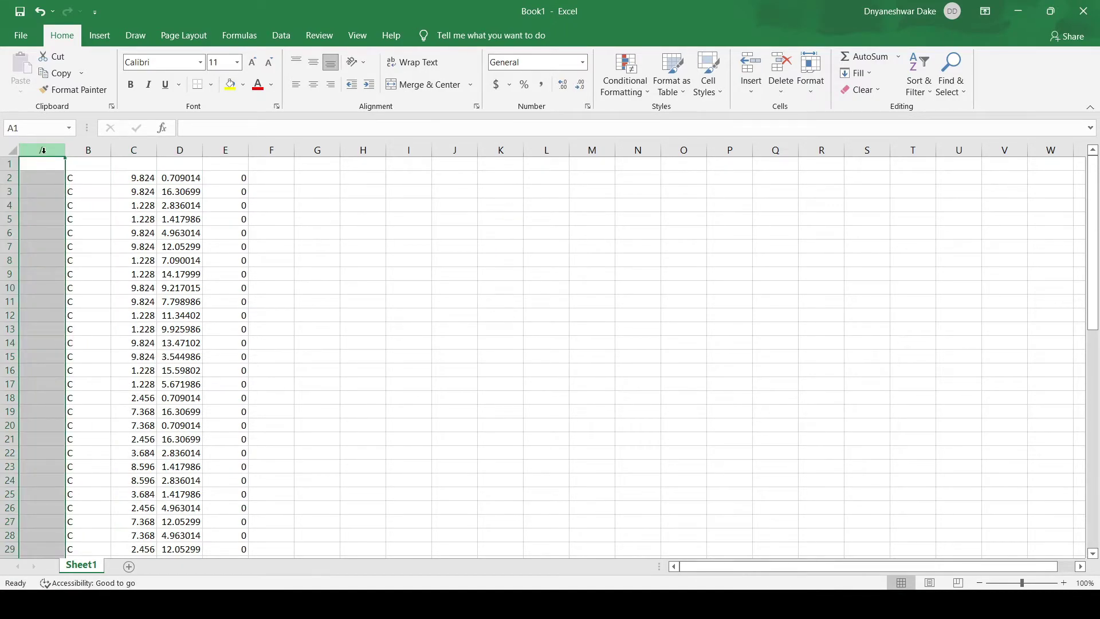
right_click(42, 150)
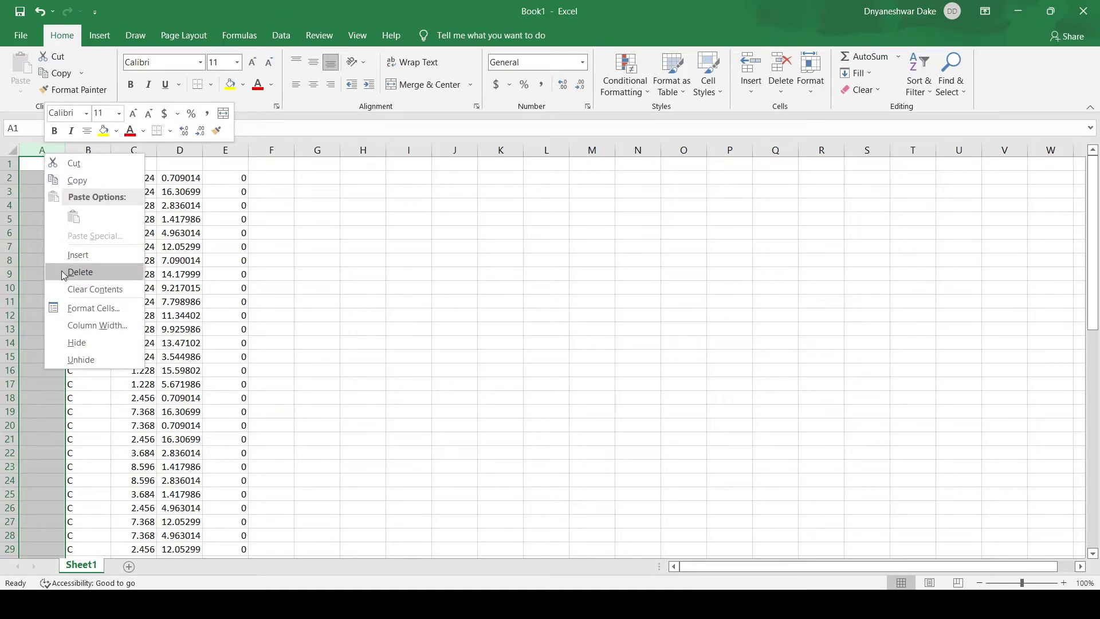
left_click(80, 272)
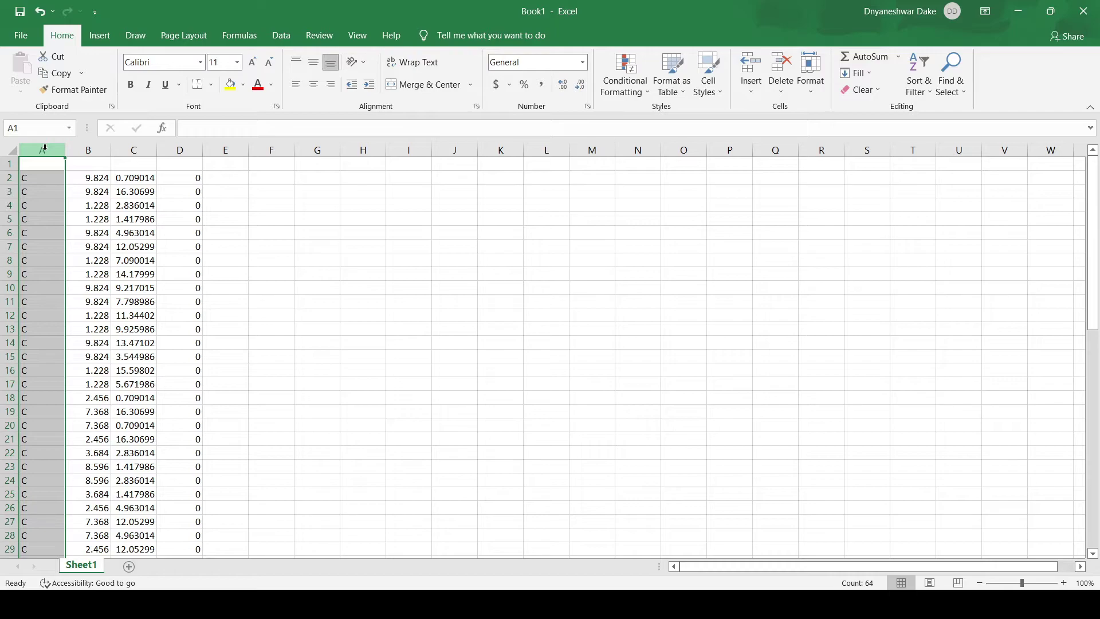
Step: Clear the element symbols and copy the coordinate block A1:D65 for all 64 atoms
key("Delete")
left_click(23, 177)
key("shift+Right")
key("shift+Right")
key("shift+Right")
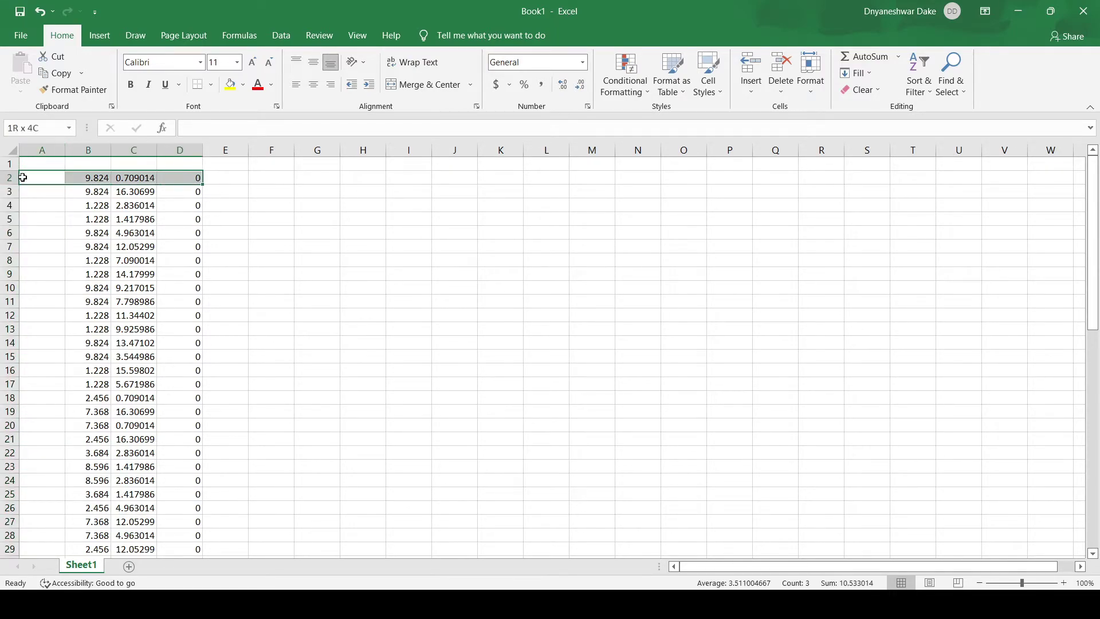
key("ctrl+shift+Down")
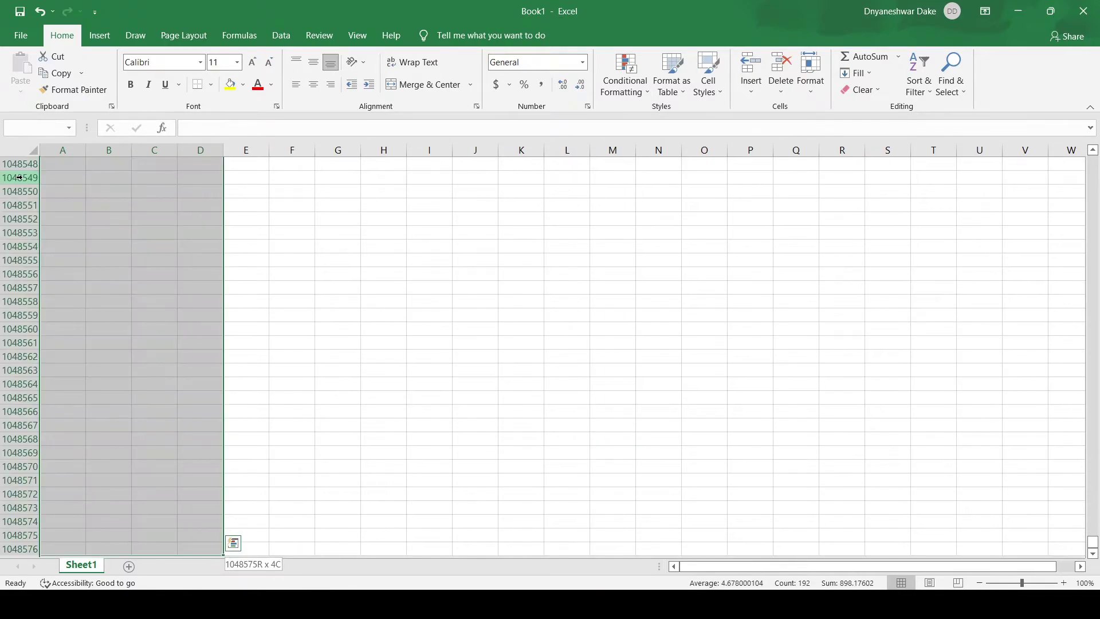
key("ctrl+shift+Up")
key("ctrl+shift+Down")
key("ctrl+shift+Up")
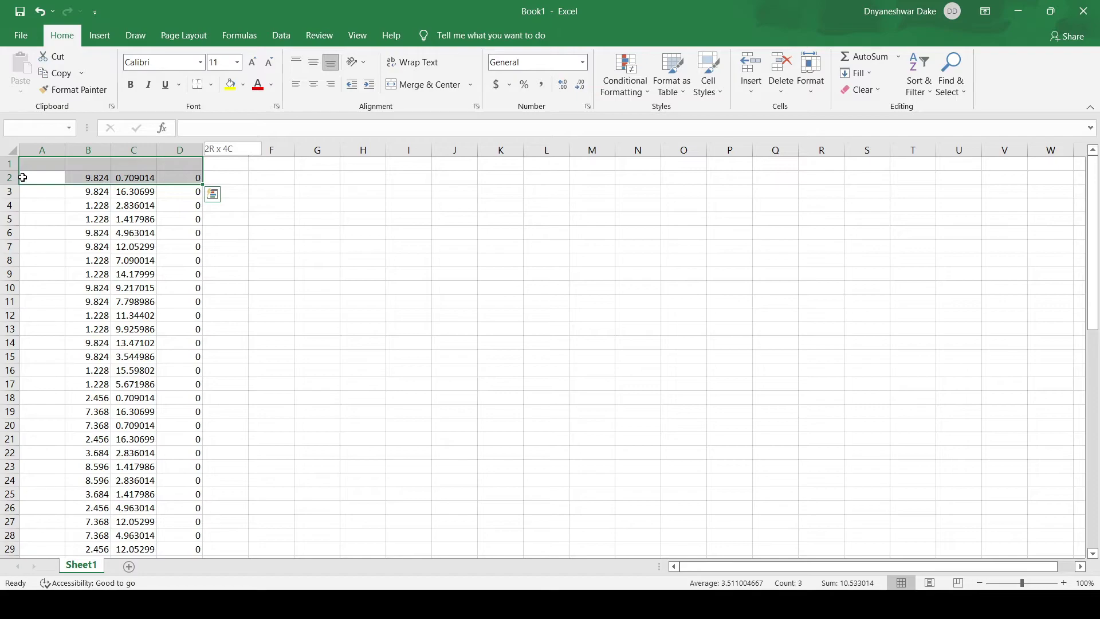
key("ctrl+shift+End")
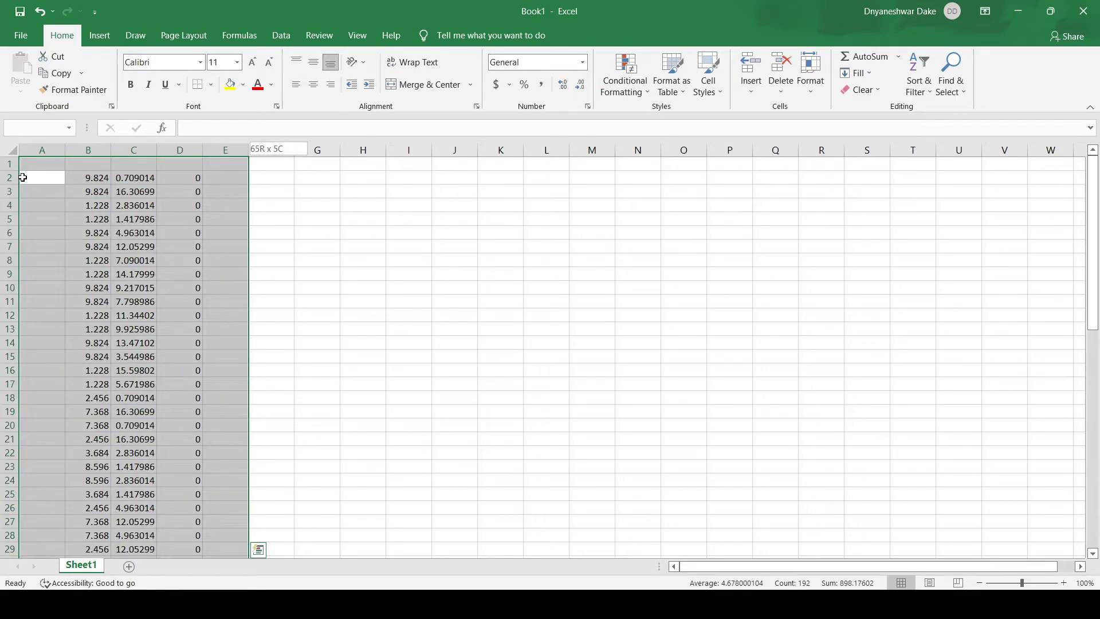
key("shift+Left")
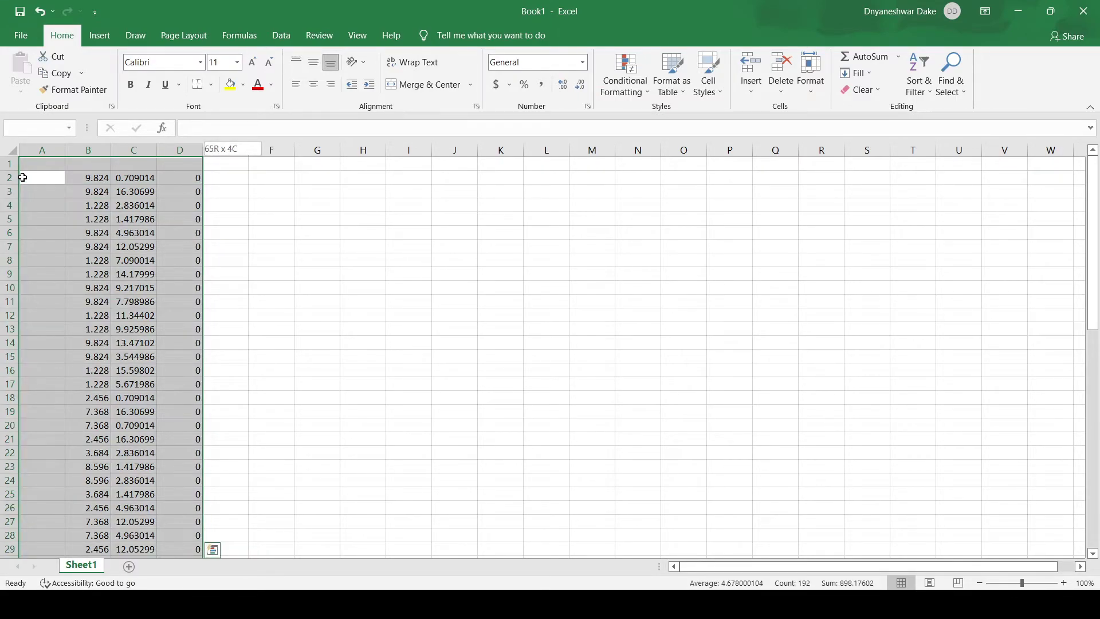
key("ctrl+c")
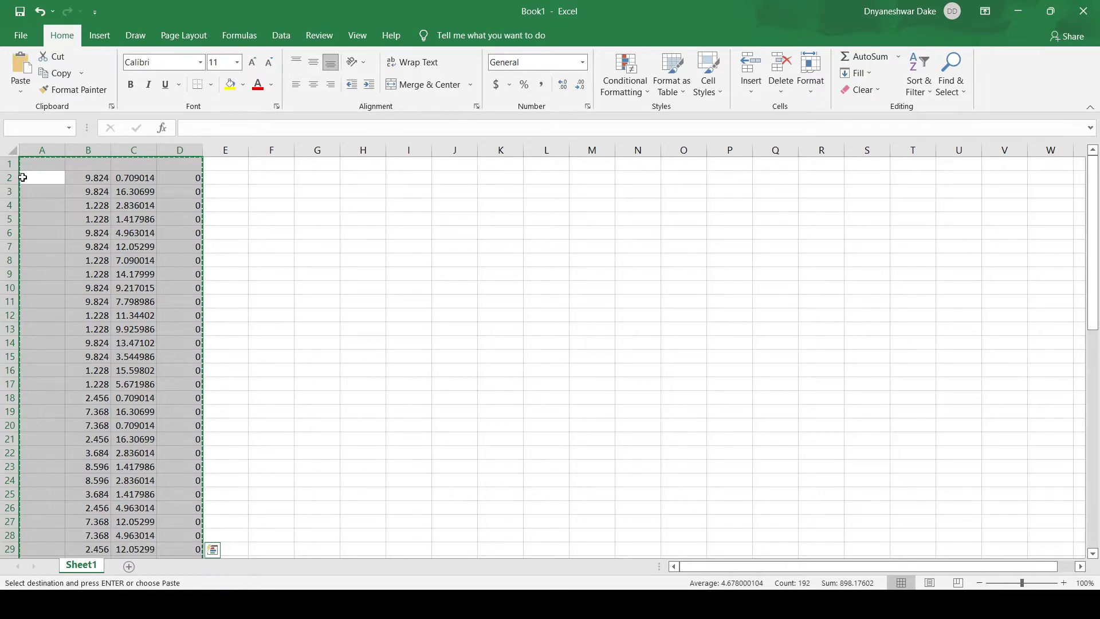
scroll(52, 219, "down", 20)
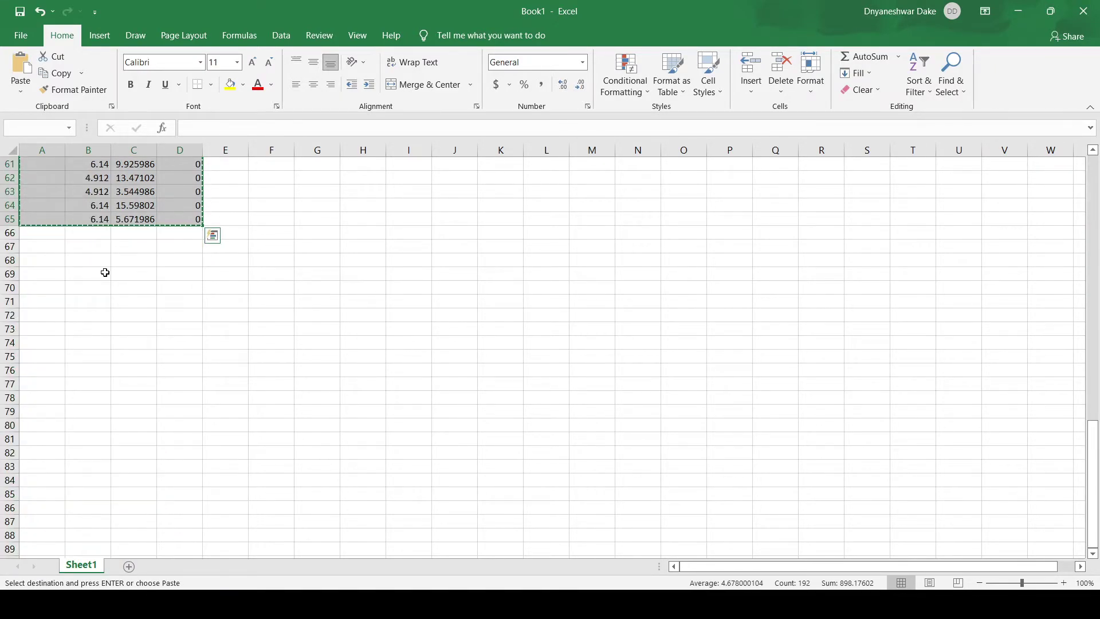
key("alt+Tab")
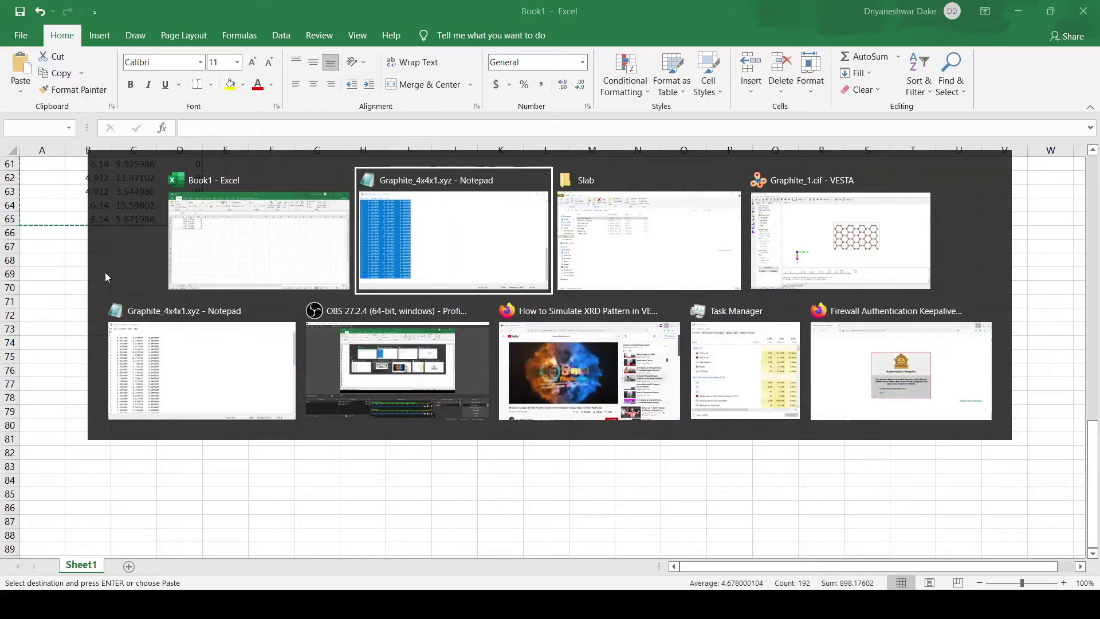
Step: Open Graphite_4x4x1.vasp in Notepad and change the atom count from 128 to 64
key("alt+Tab")
double_click(169, 174)
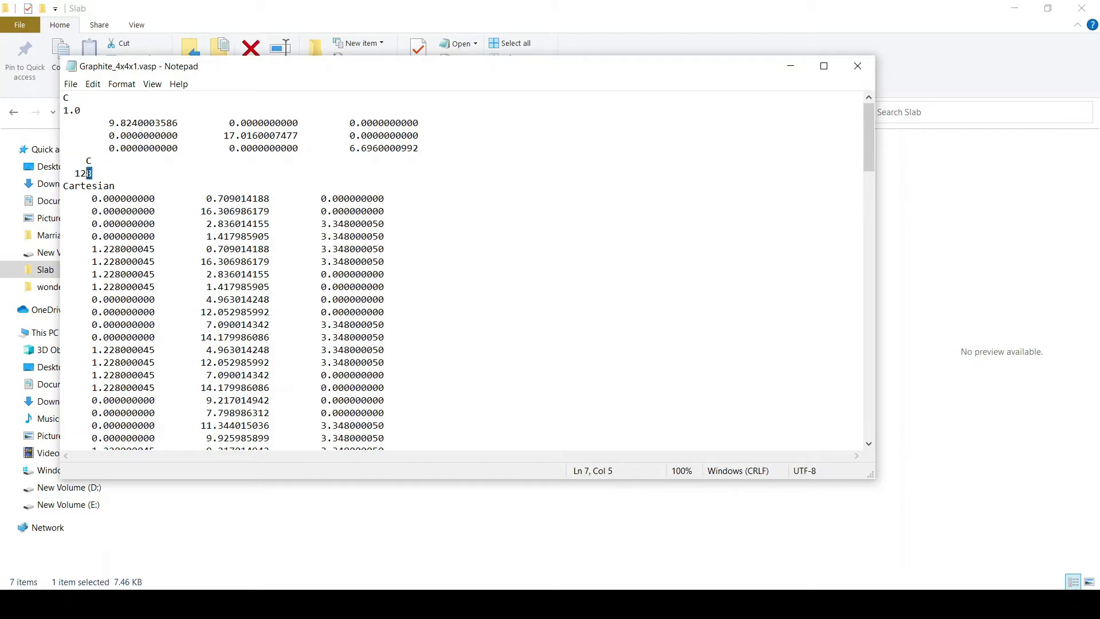
left_click_drag(89, 173, 77, 176)
key("End")
key("BackSpace")
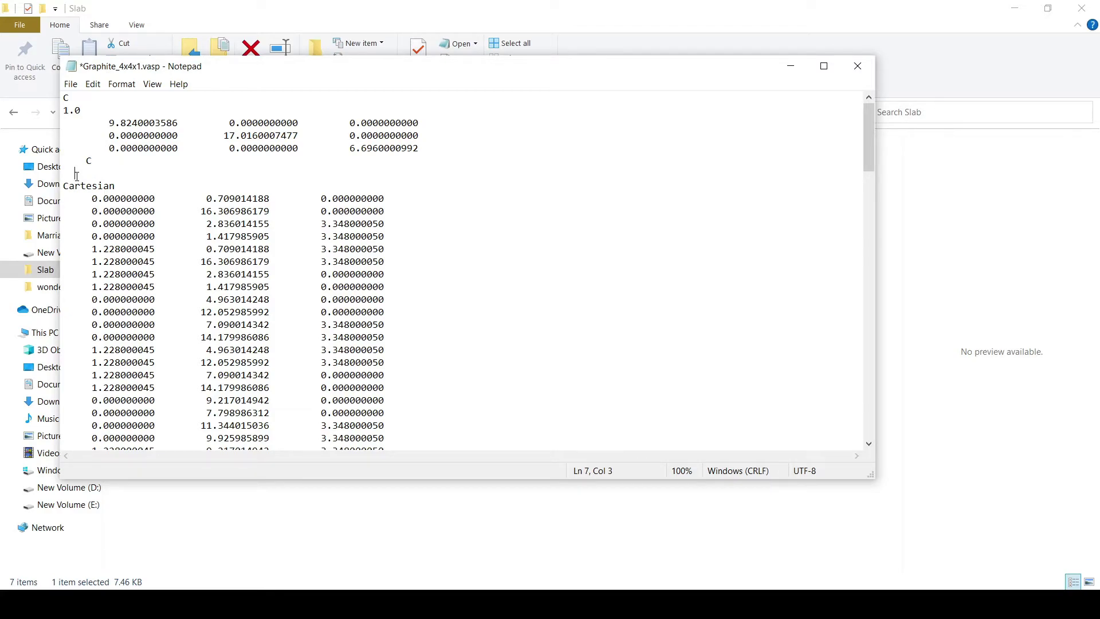
key("Num_Lock")
type("64")
Step: Replace the old coordinates with the pasted 64 positions, remove the blank line, and save
left_click_drag(64, 196, 447, 602)
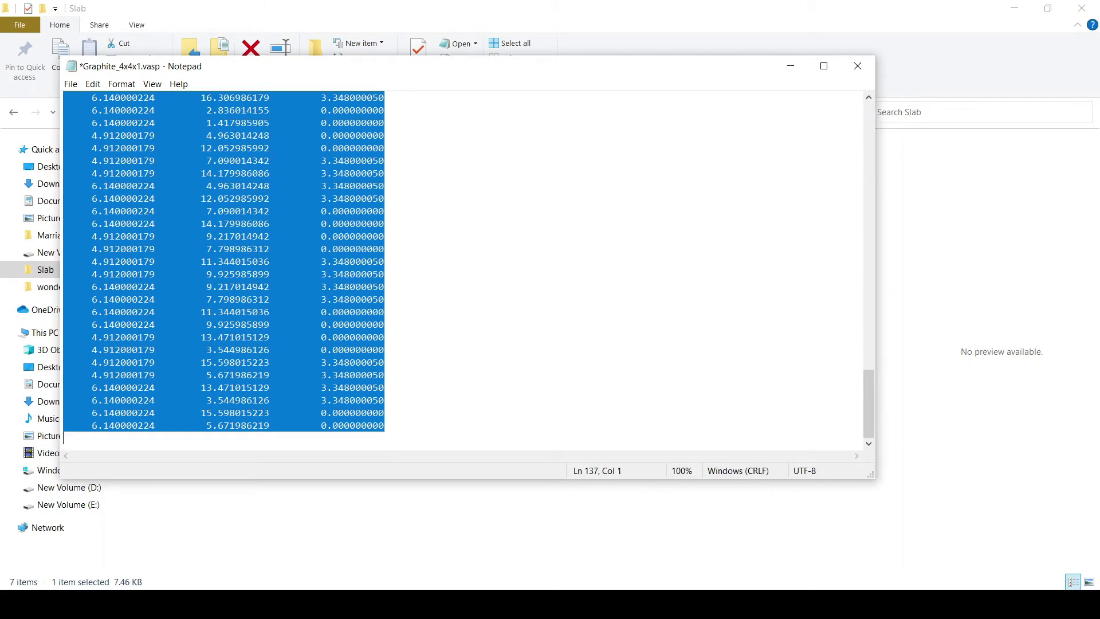
mouse_move(583, 604)
key("ctrl+v")
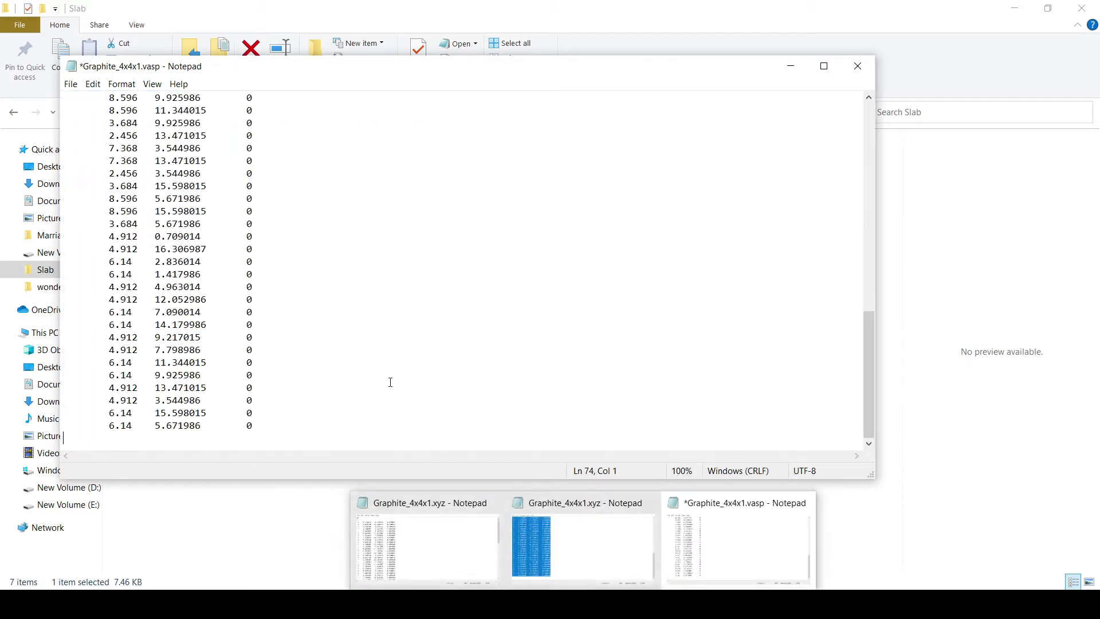
scroll(324, 337, "up", 15)
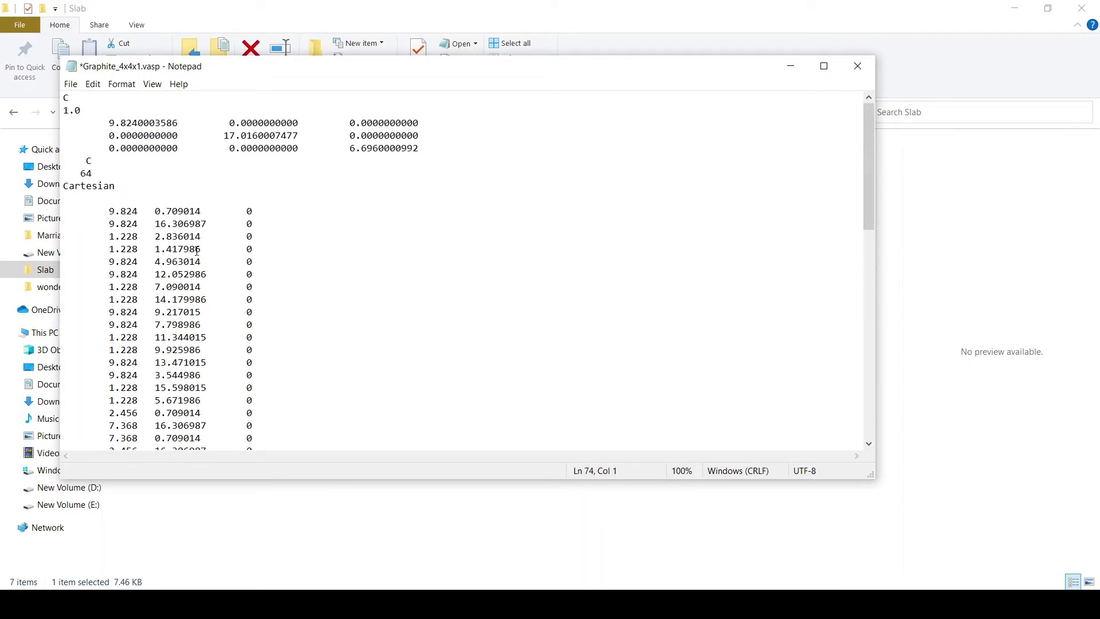
left_click(71, 202)
key("Down")
key("BackSpace")
key("BackSpace")
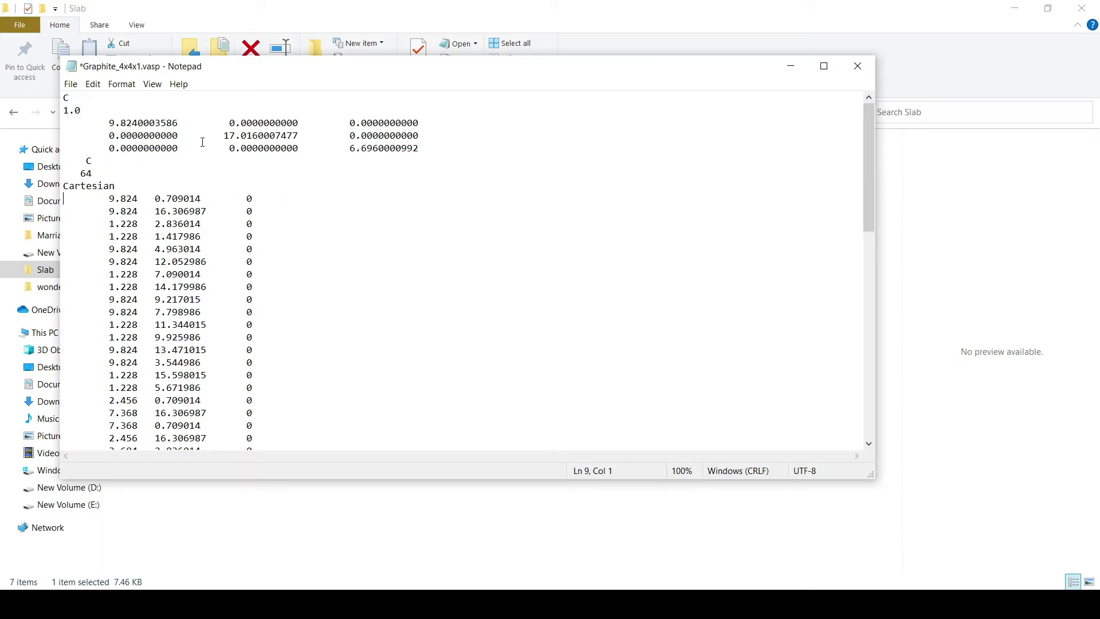
key("ctrl+s")
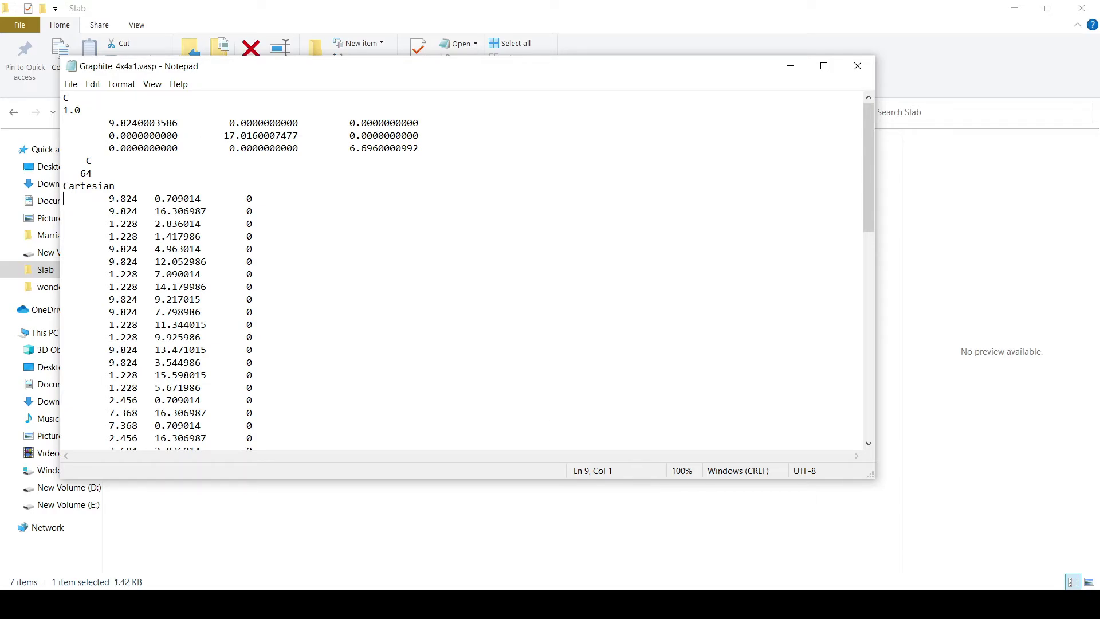
Step: Open Graphite_4x4x1.vasp in VESTA and orbit it to an oblique view of the graphene sheet
key("alt+Tab")
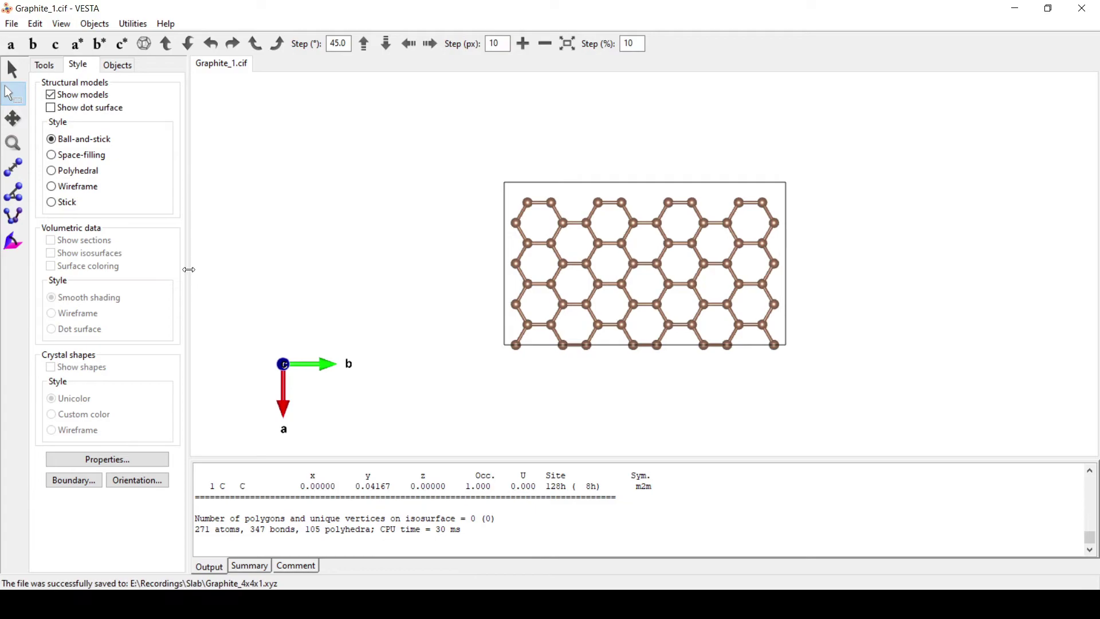
left_click(11, 24)
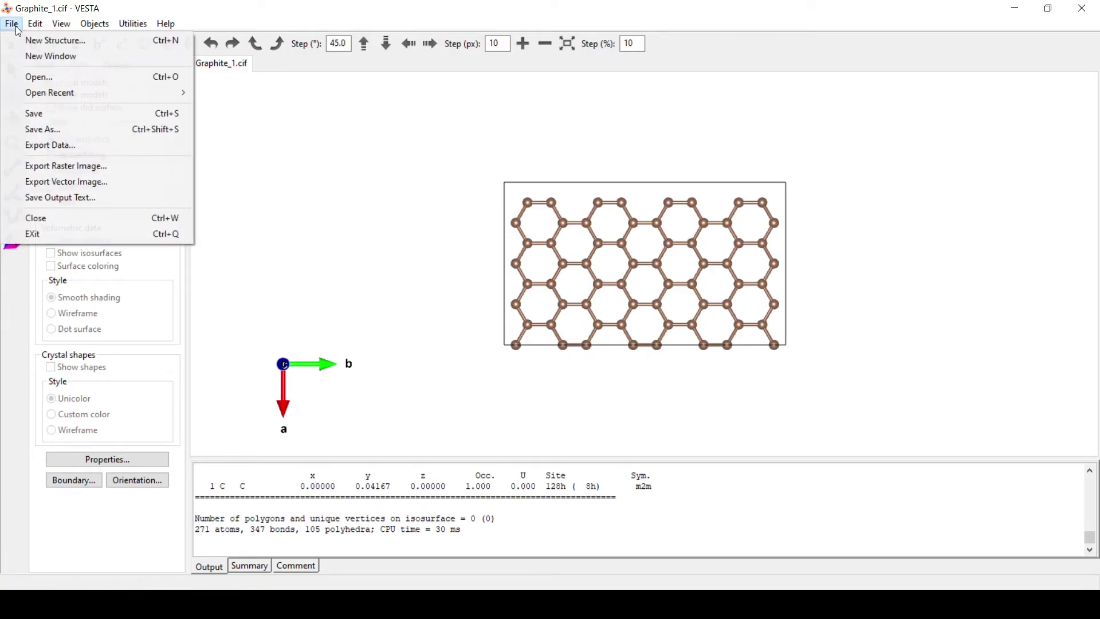
left_click(30, 76)
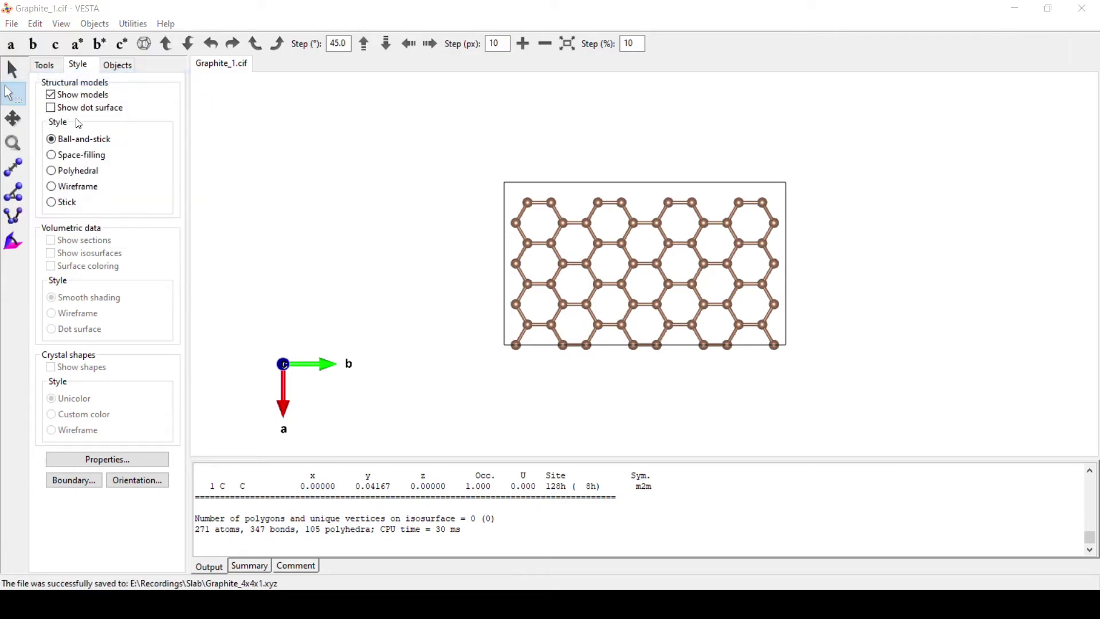
left_click(216, 135)
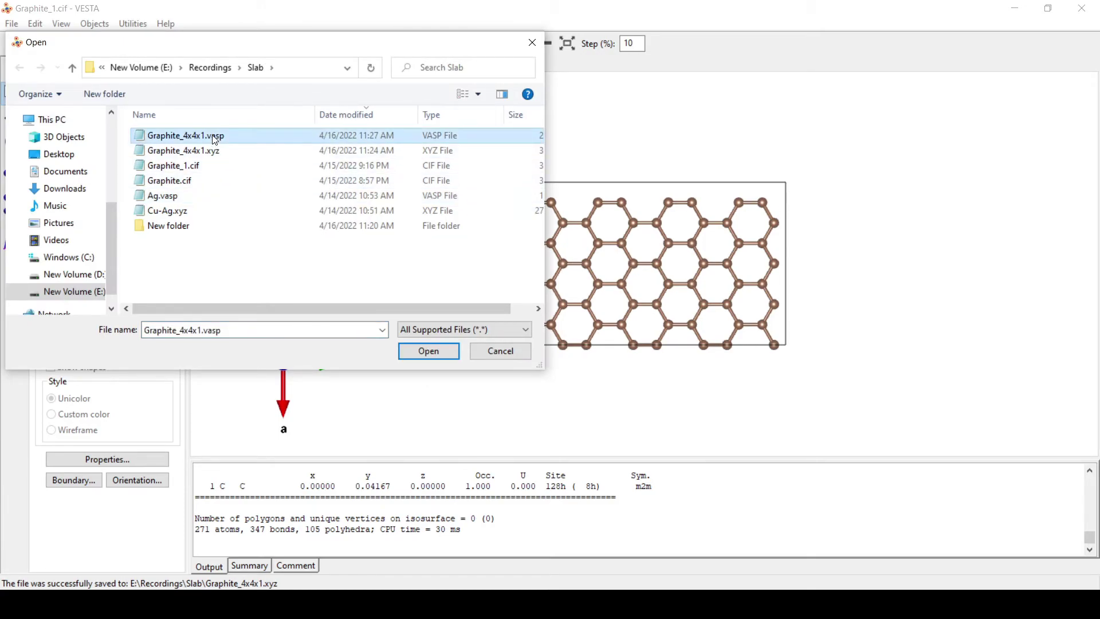
left_click(429, 350)
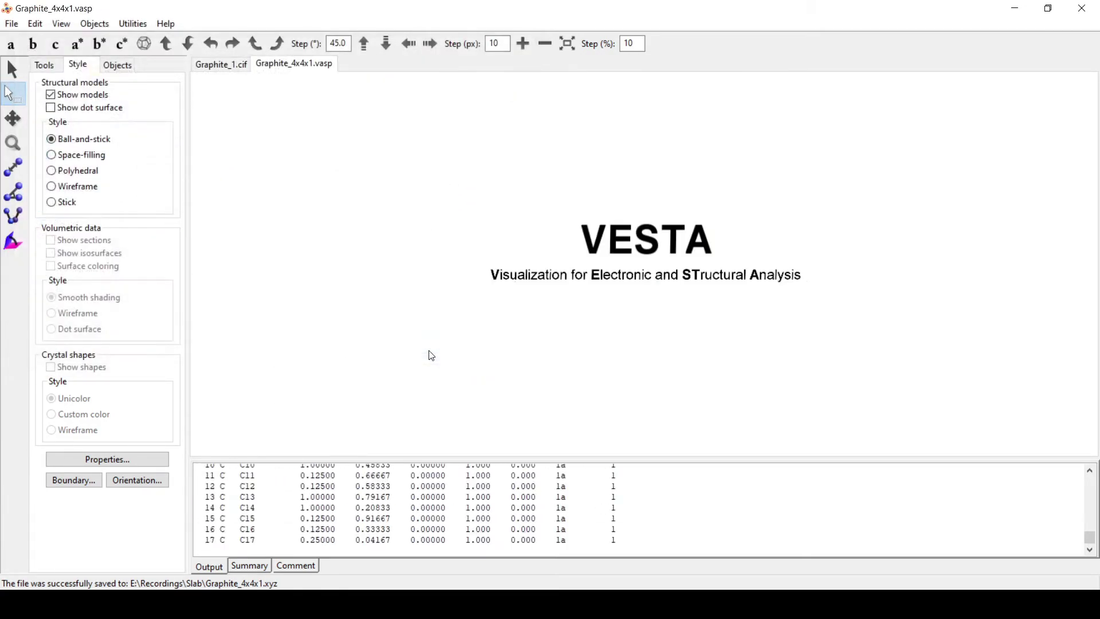
left_click(13, 70)
left_click_drag(366, 250, 767, 110)
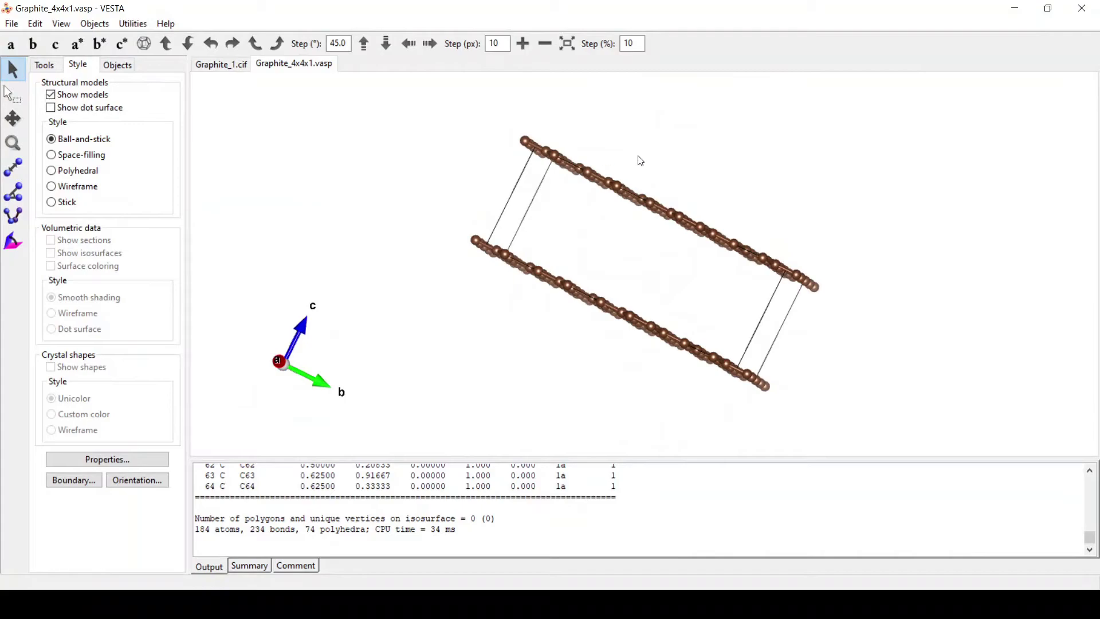
Step: In Graphite_4x4x1.vasp, replace the c length 6.6960000992 with 20.0000000 and save the file
mouse_move(584, 604)
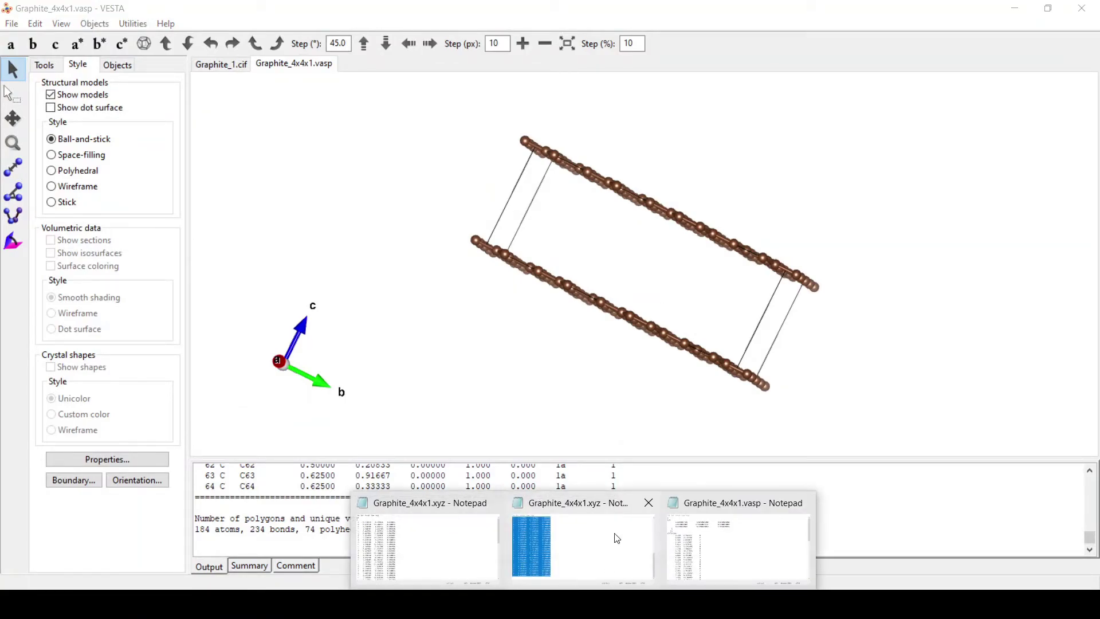
mouse_move(412, 561)
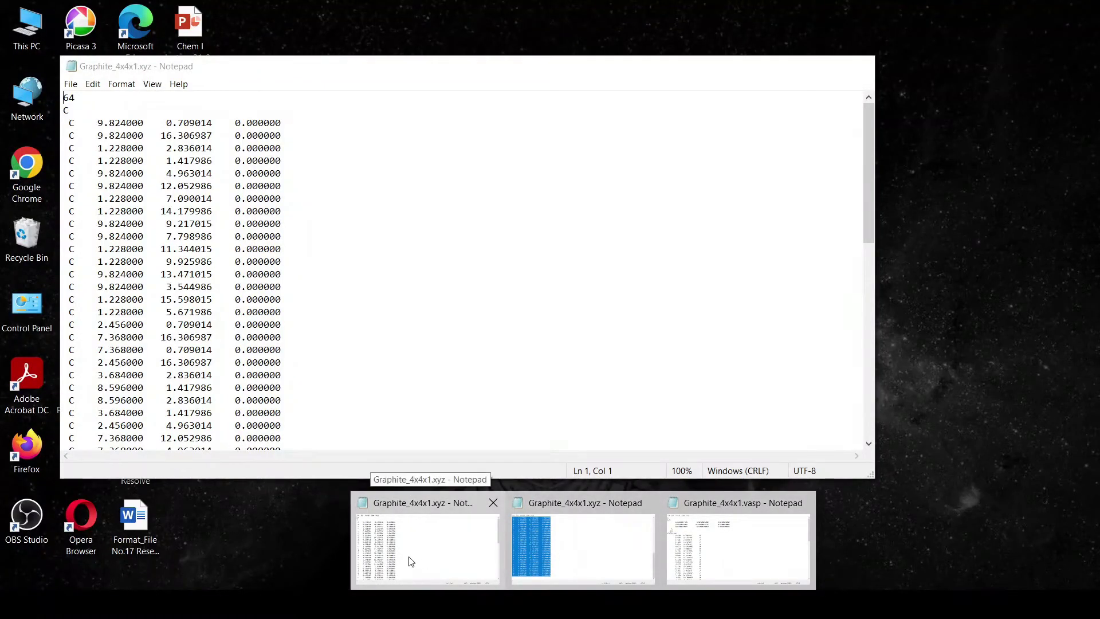
mouse_move(556, 541)
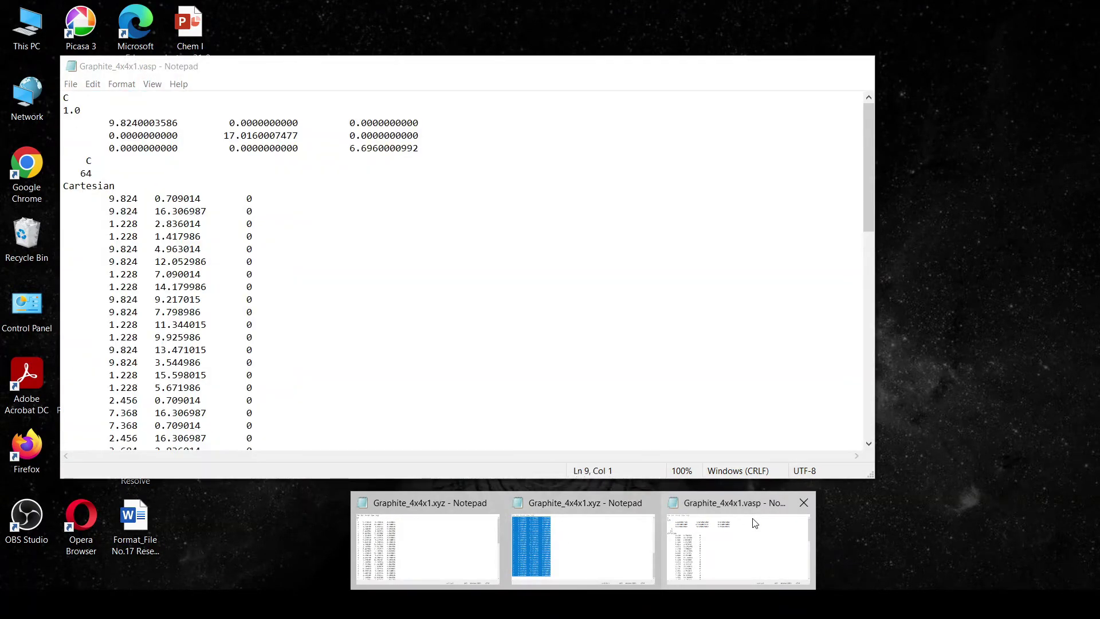
left_click(756, 524)
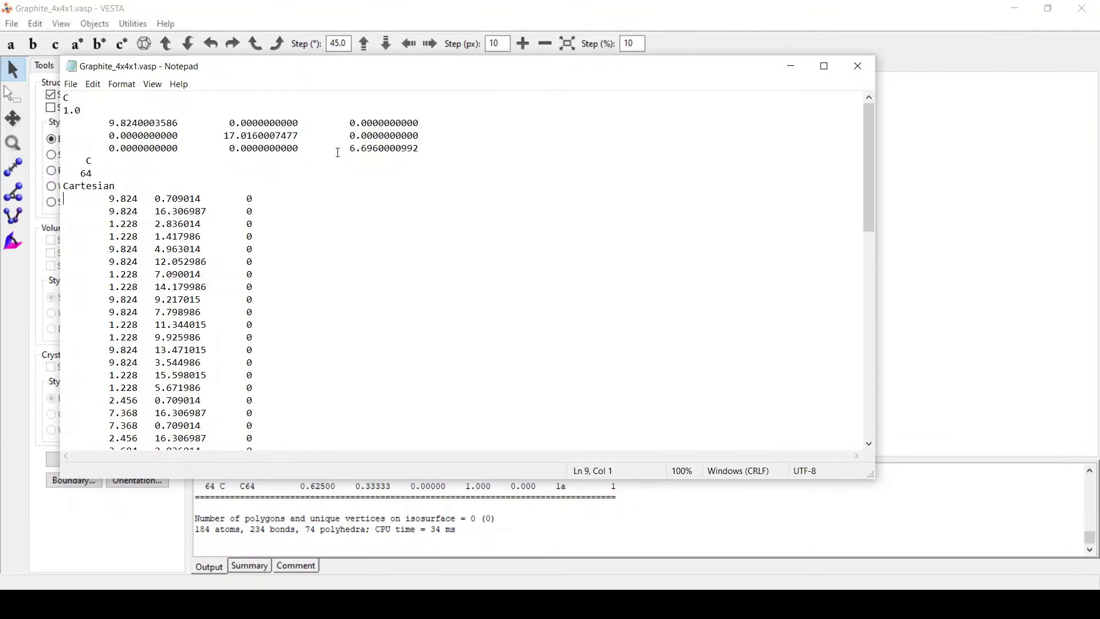
left_click_drag(350, 150, 443, 146)
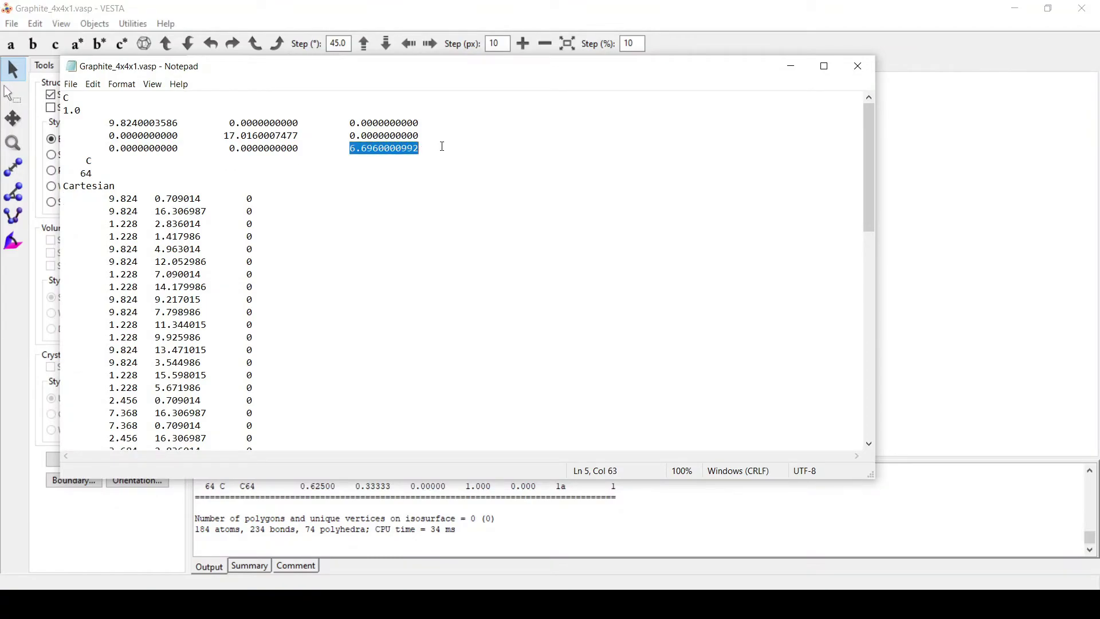
type("20")
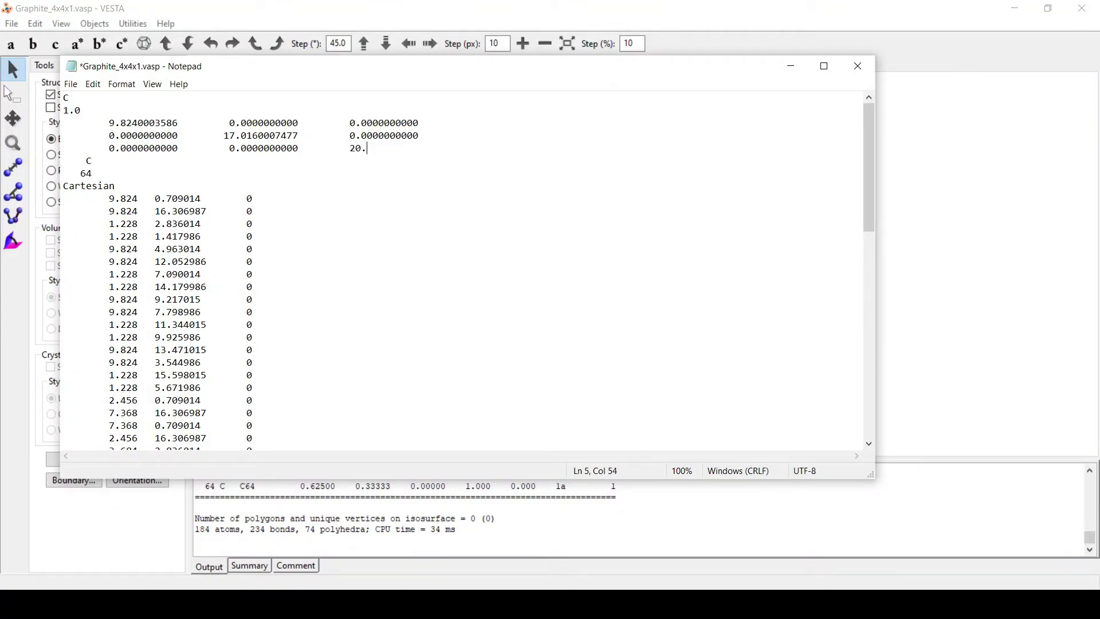
type(".0000000")
left_click(858, 67)
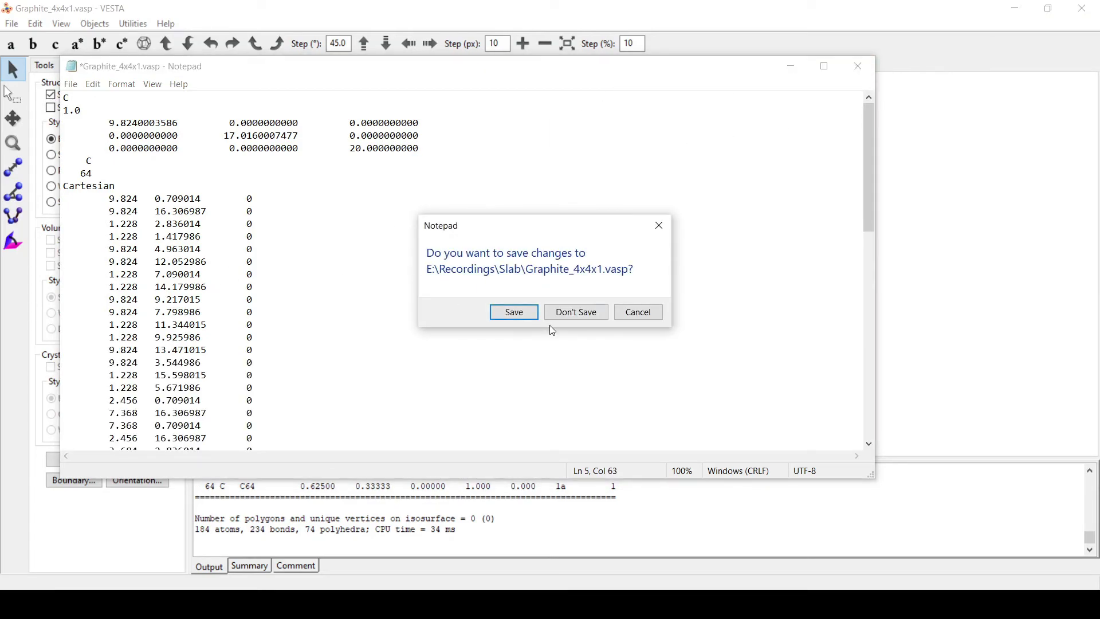
left_click(519, 314)
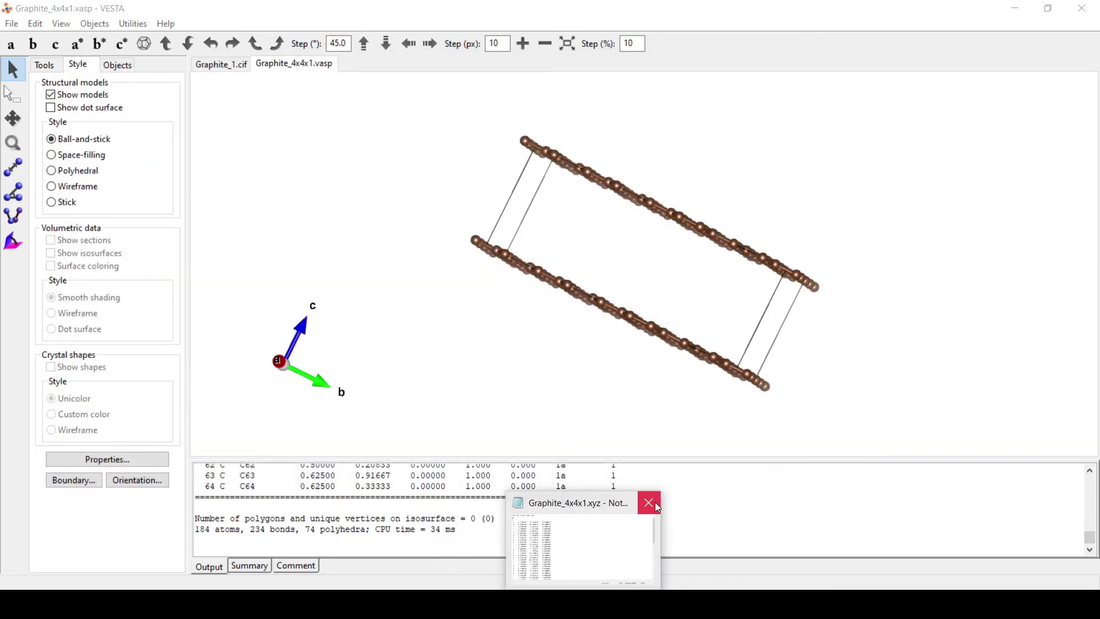
Step: Close the xyz preview, open the saved Graphite_4x4x1.vasp, and view it along a, then tilted obliquely
left_click(649, 503)
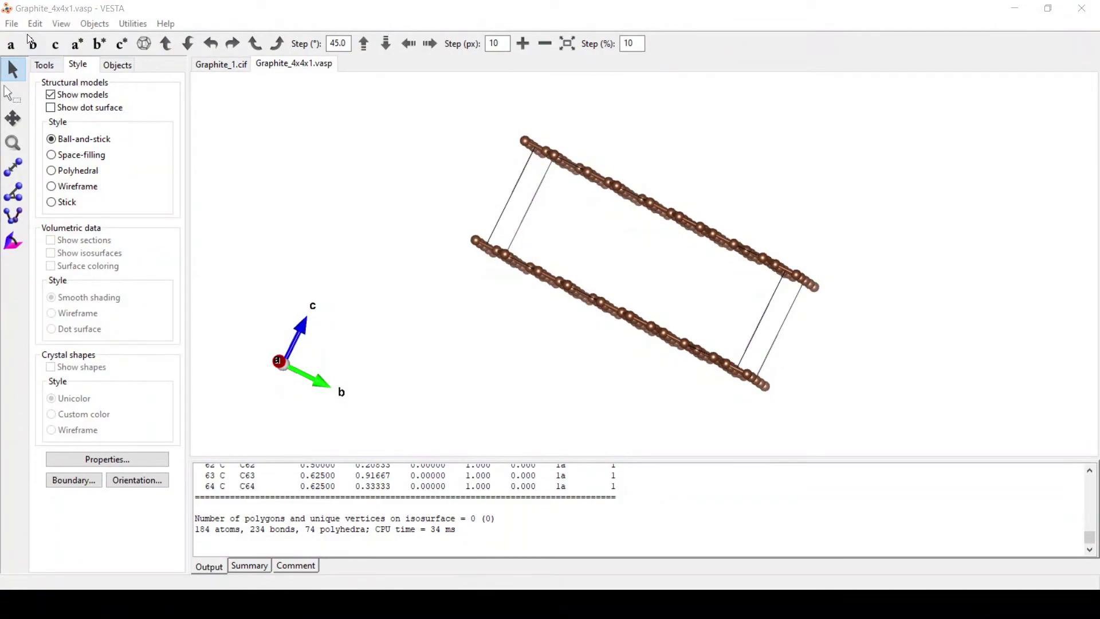
left_click(12, 23)
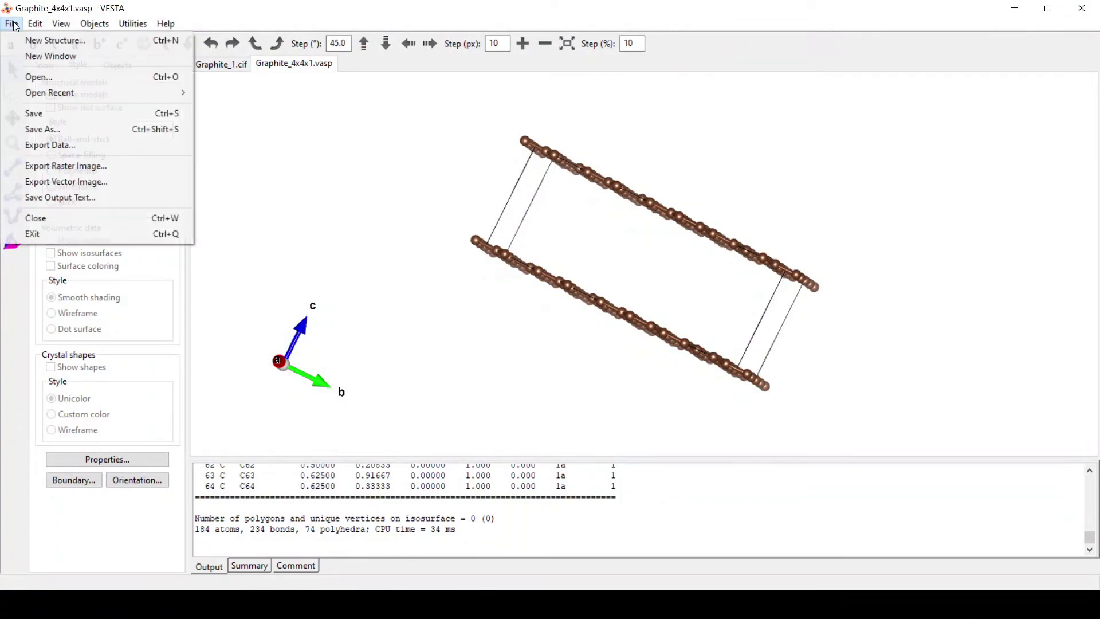
left_click(43, 78)
left_click(169, 137)
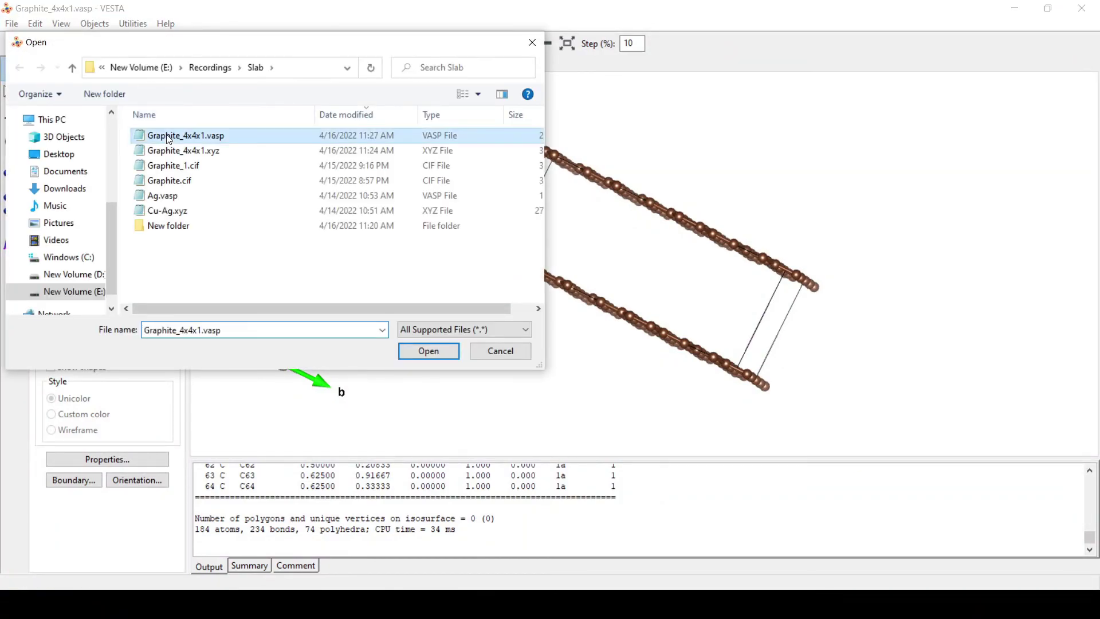
left_click(429, 352)
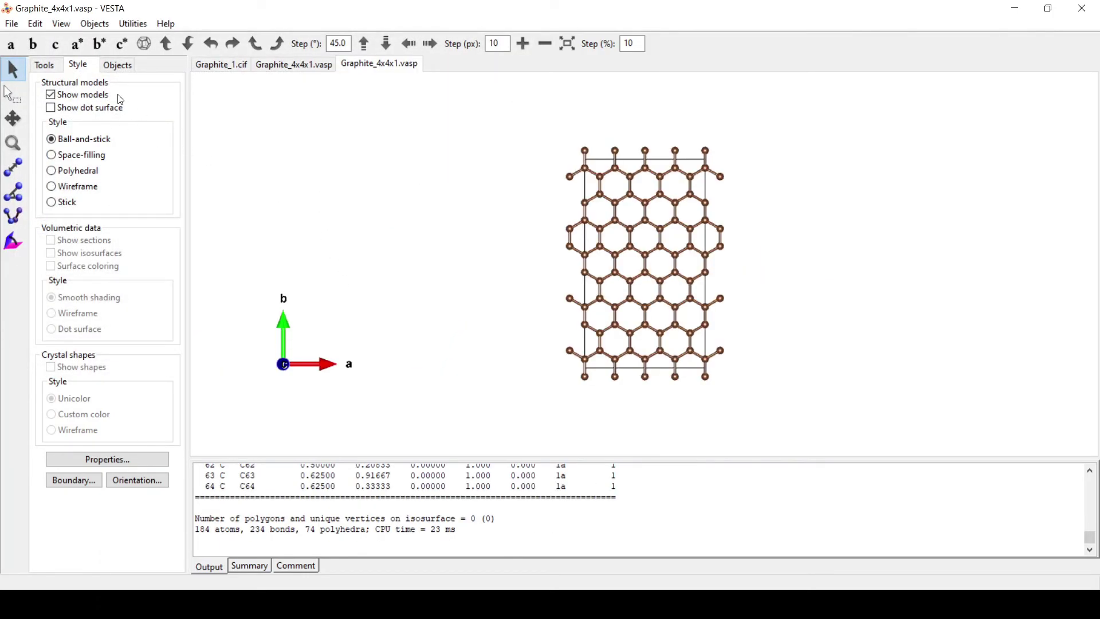
left_click(12, 46)
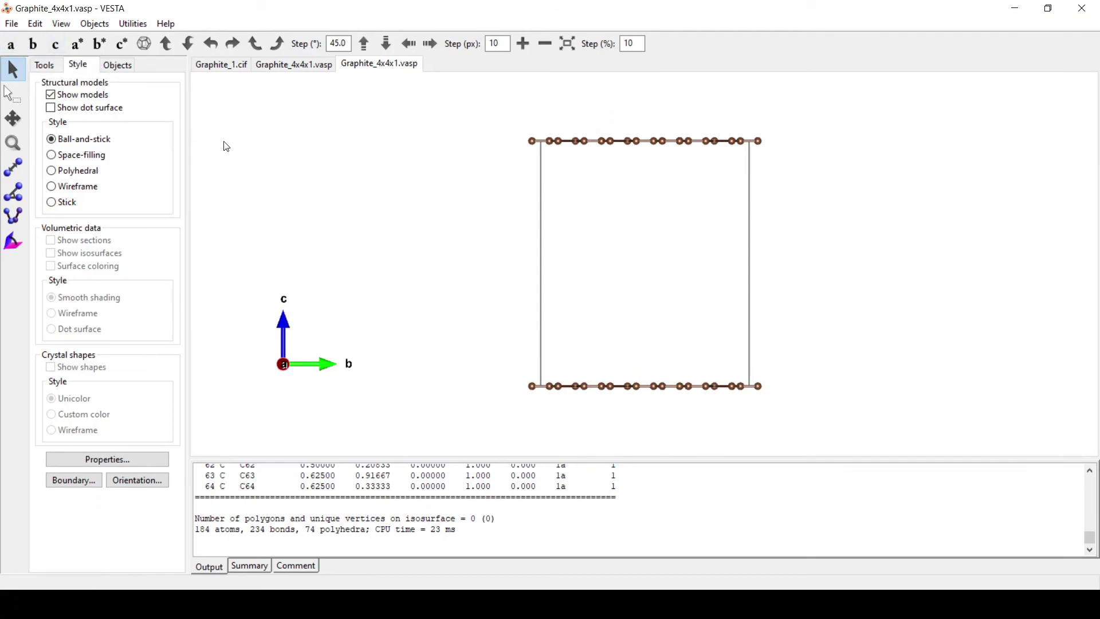
left_click_drag(402, 133, 591, 271)
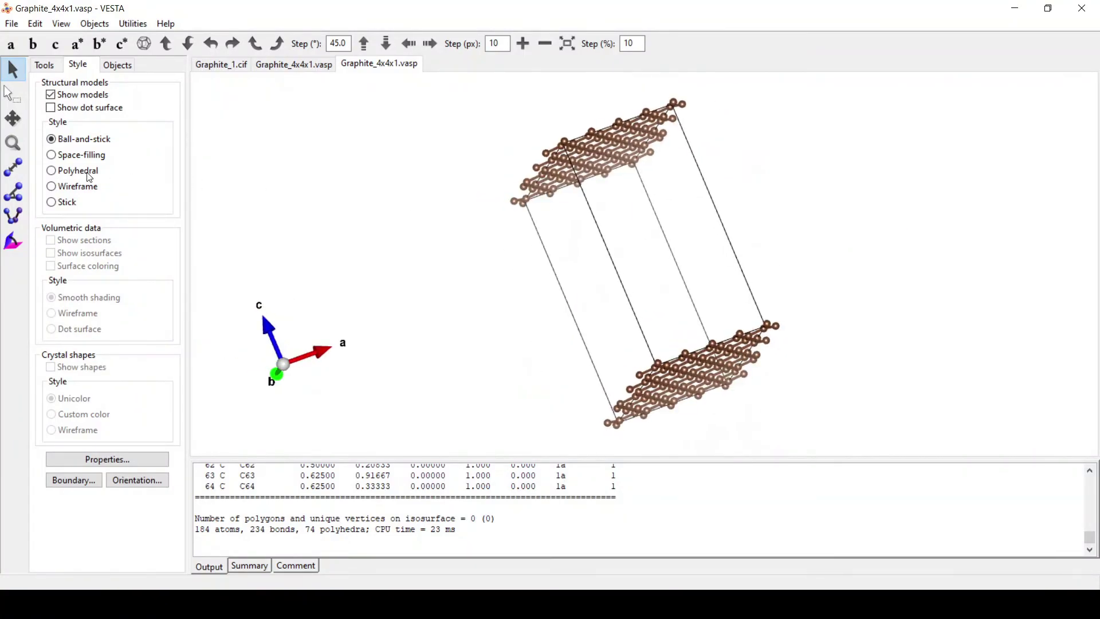